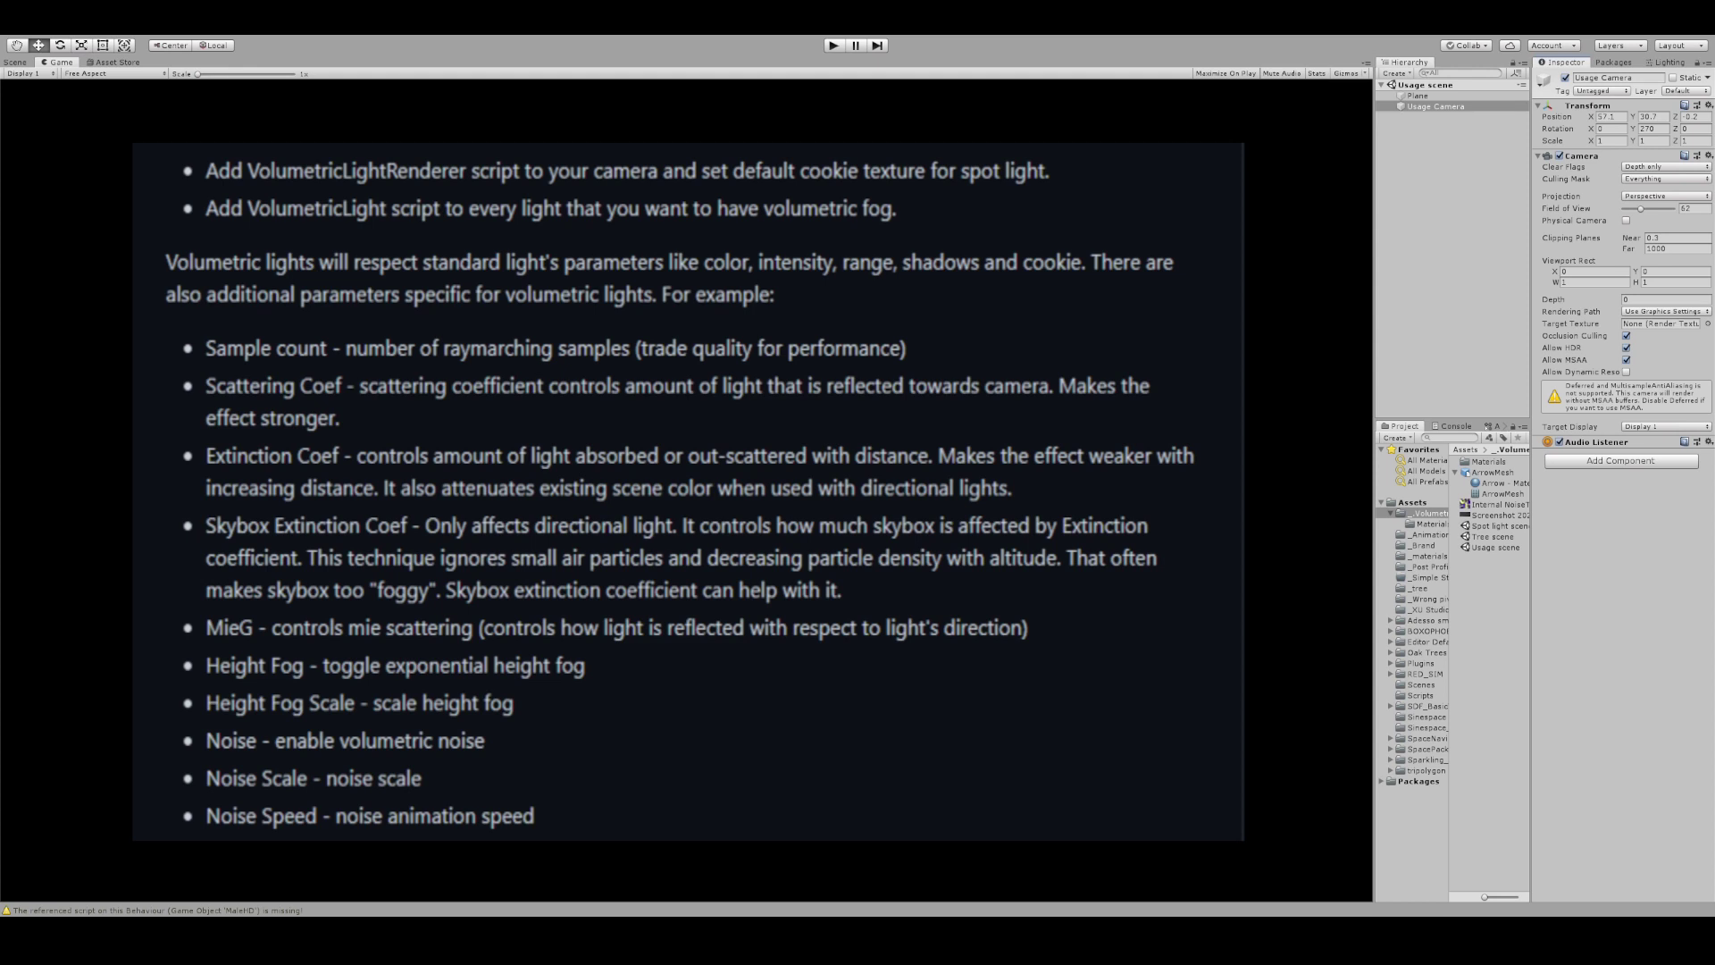
# - Open the Spot light scene for editing and bring its red spotlight and ground into sight
pyautogui.click(15, 61)
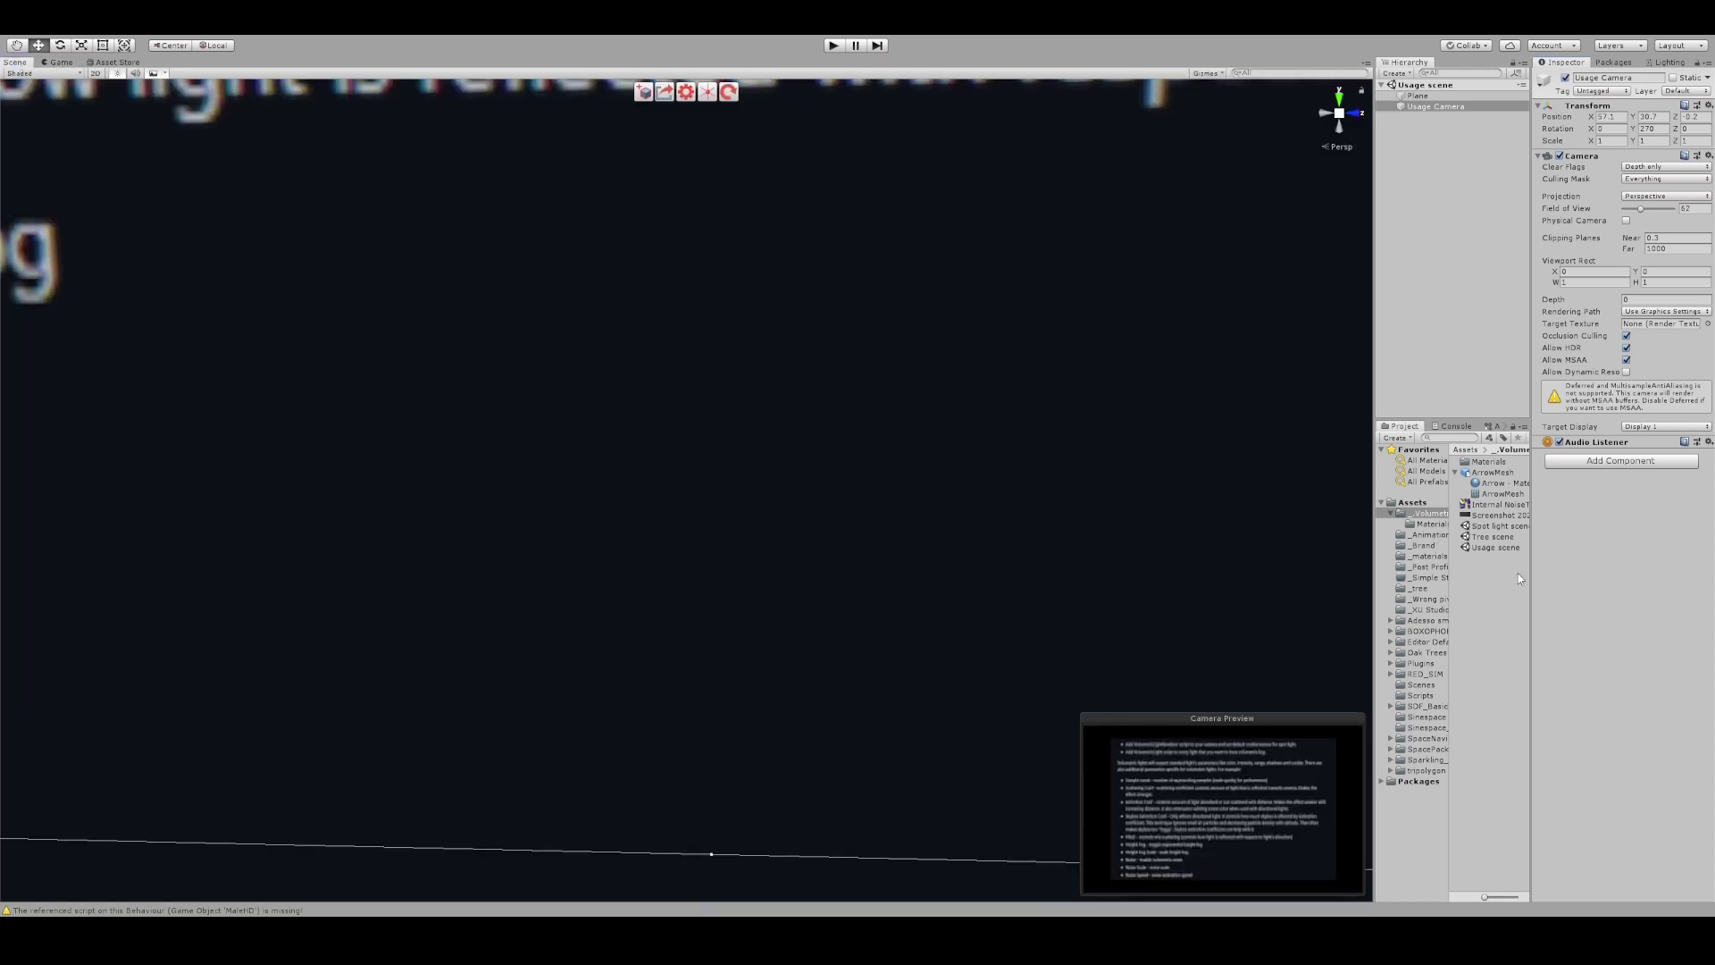
pyautogui.doubleClick(1501, 525)
pyautogui.moveTo(1321, 612); pyautogui.dragTo(1369, 732, button='right')
pyautogui.moveTo(1000, 679); pyautogui.dragTo(1045, 631, button='right')
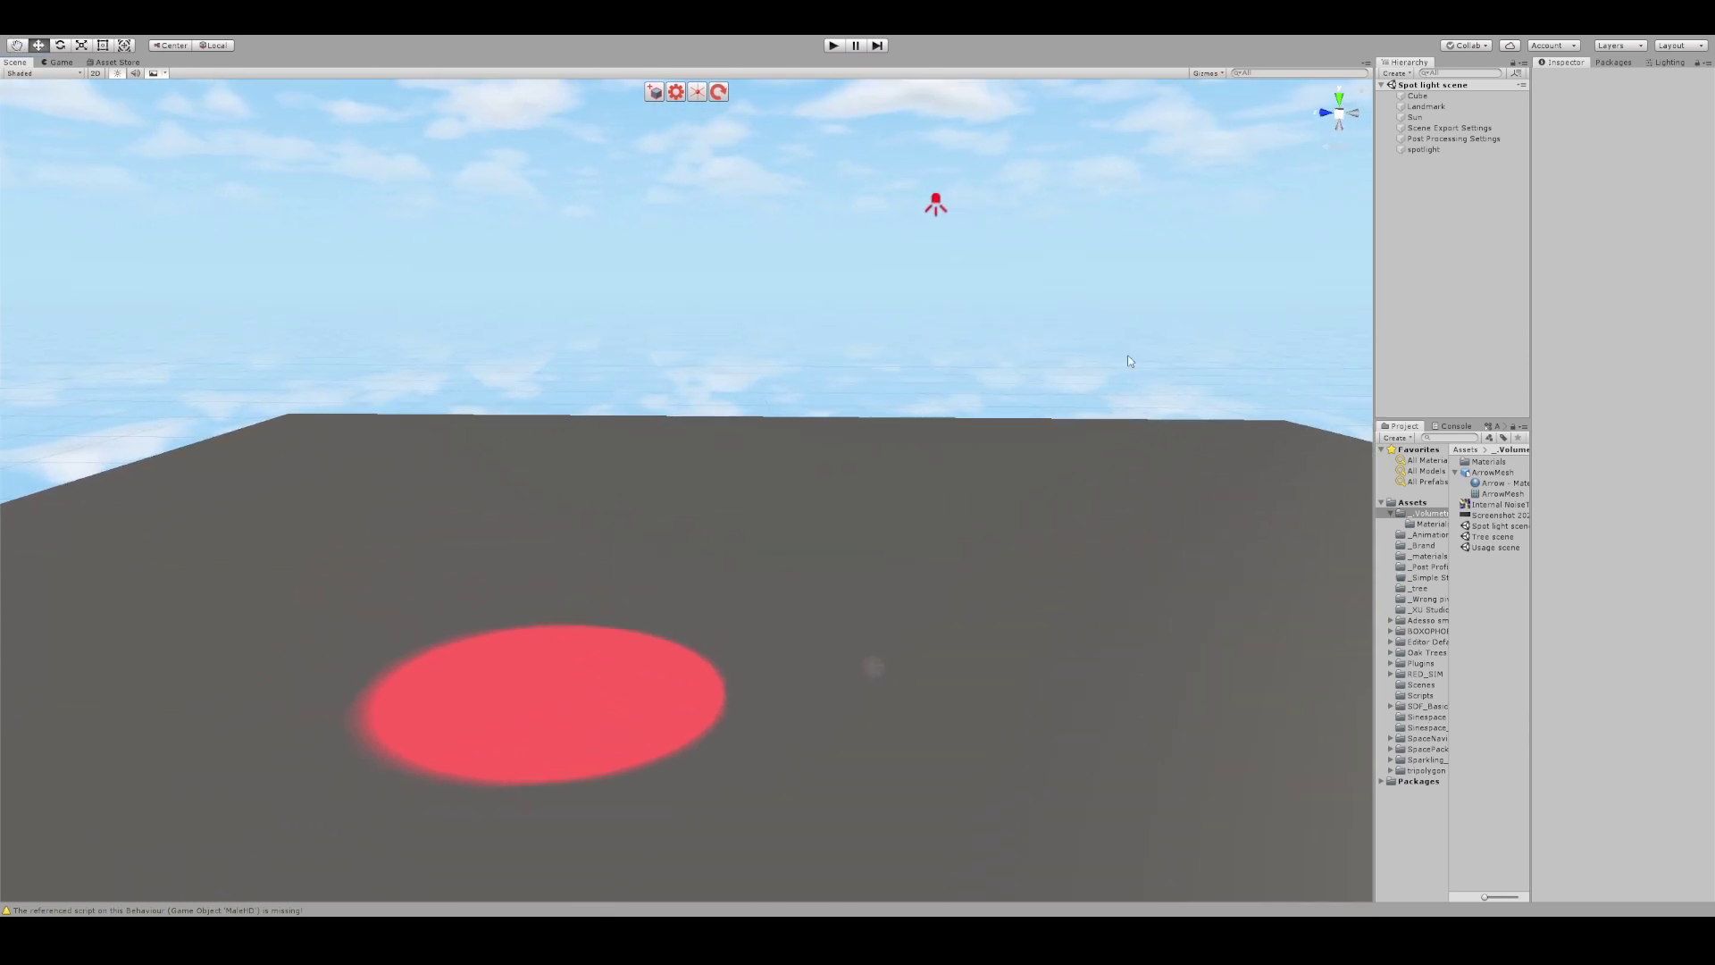
# - Add the Volumetric Light script to the spotlight object
pyautogui.click(1423, 150)
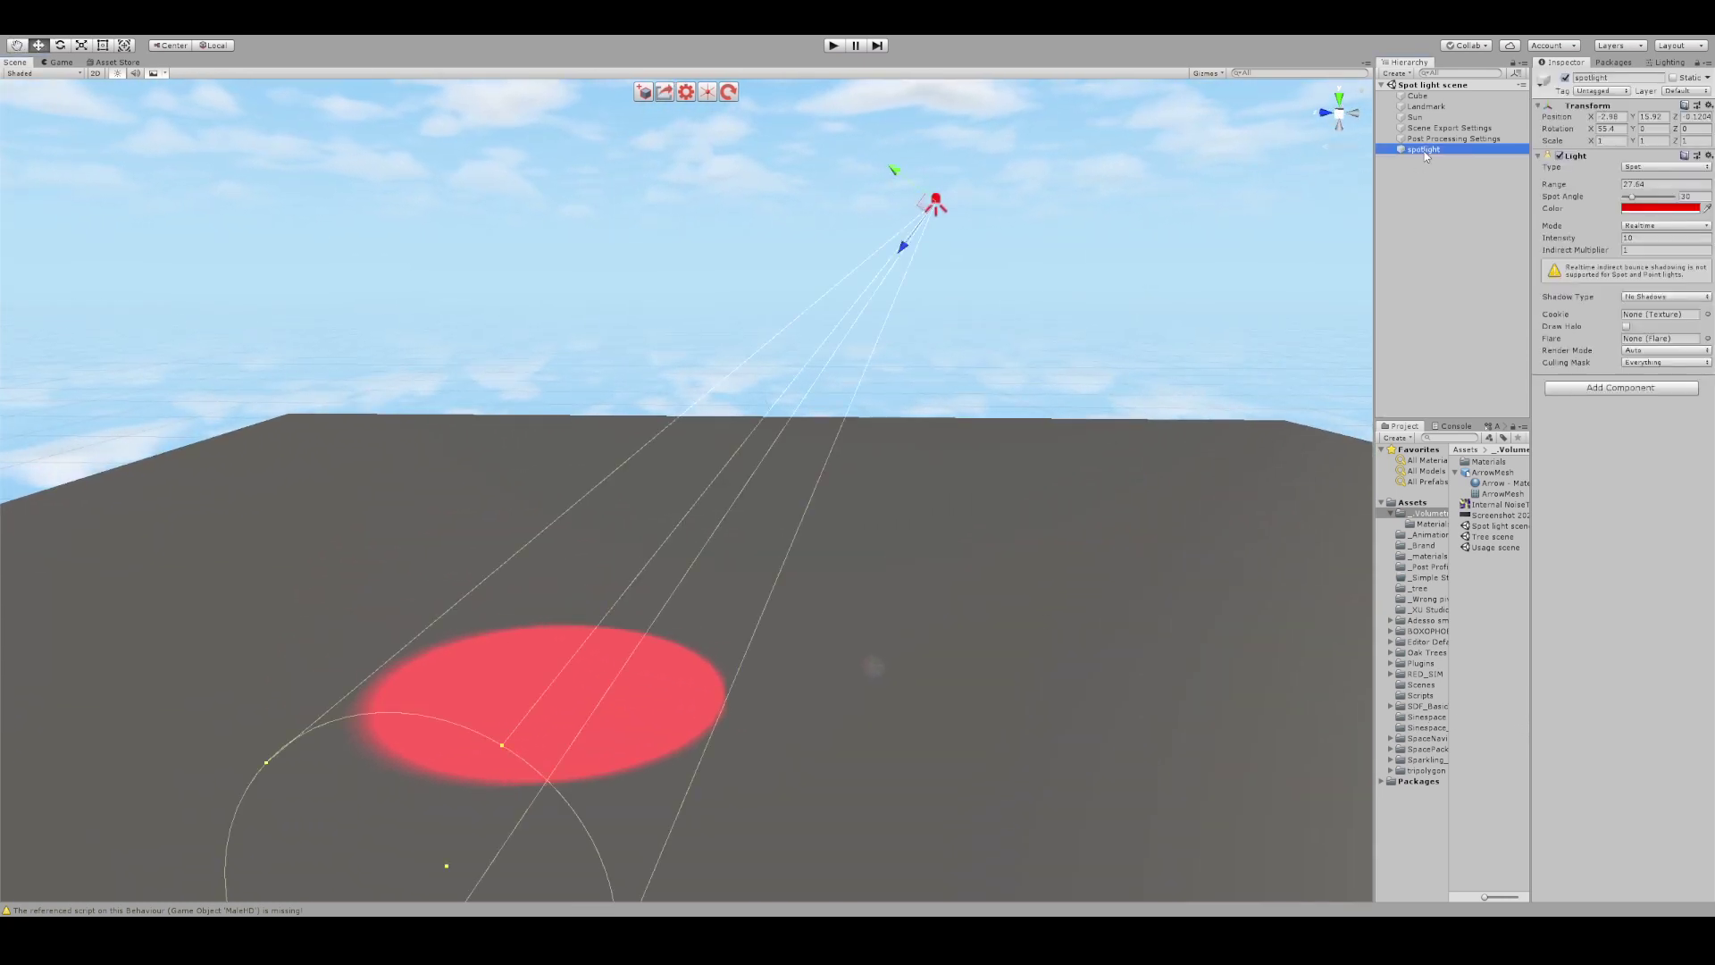
pyautogui.click(1595, 390)
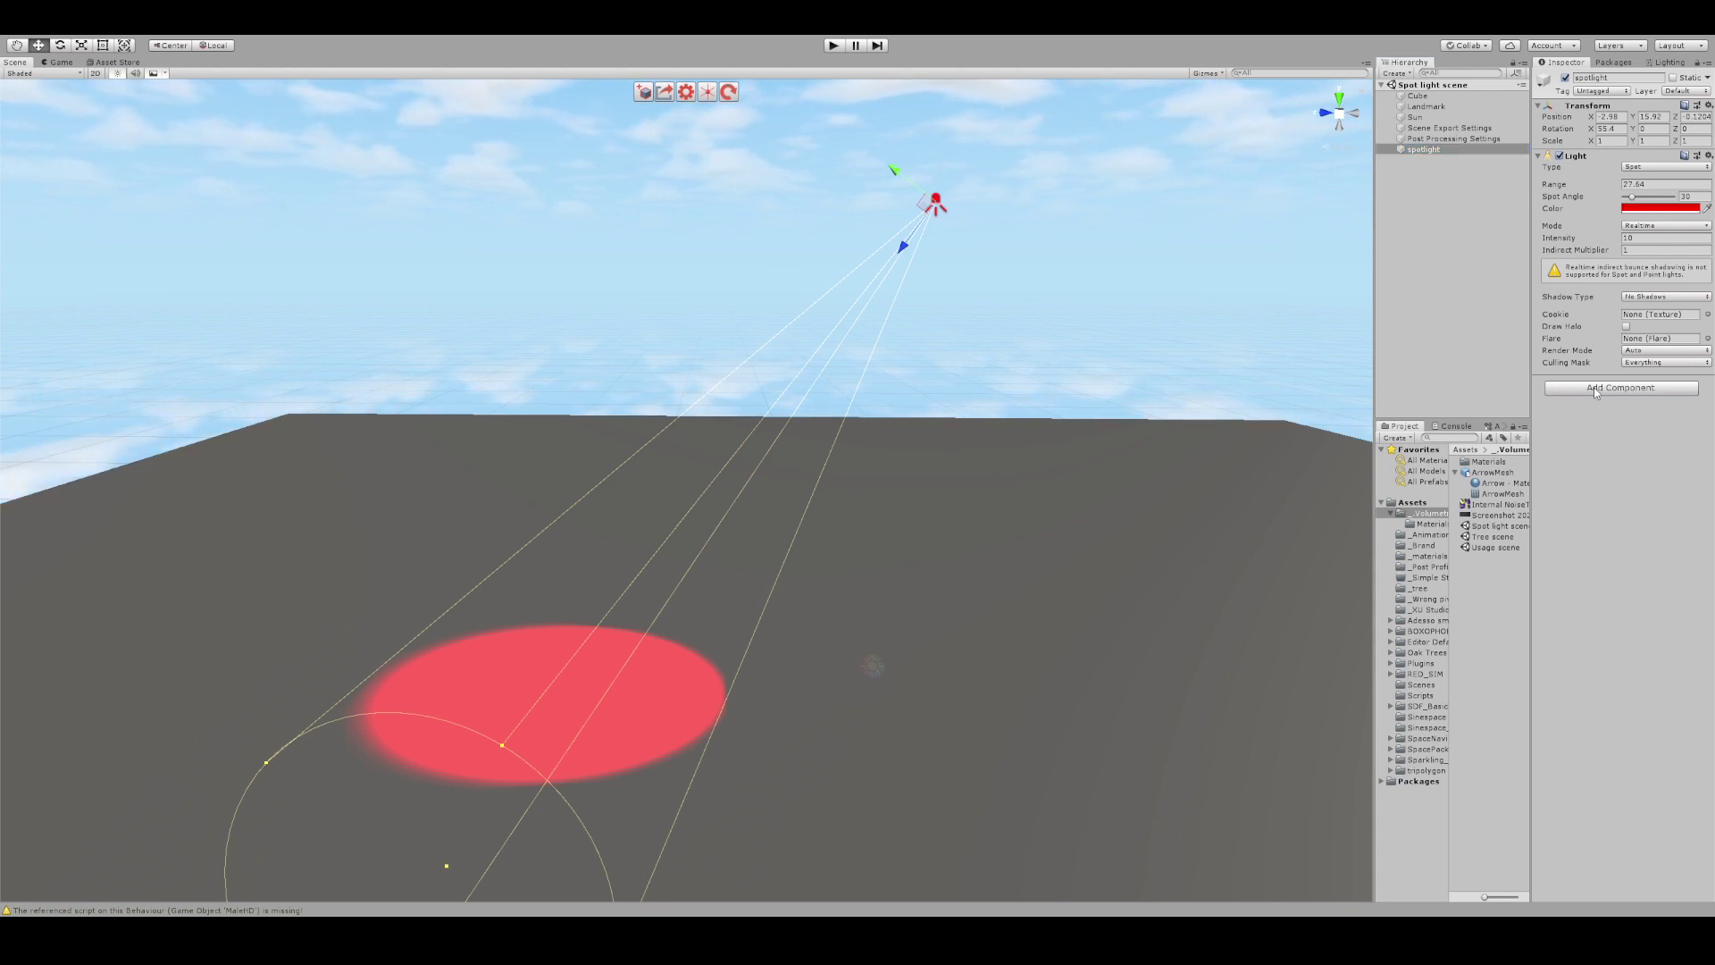
pyautogui.click(1602, 439)
pyautogui.moveTo(1077, 394)
pyautogui.keyDown('alt'); pyautogui.mouseDown()
pyautogui.moveTo(1057, 425)
pyautogui.moveTo(1091, 386)
pyautogui.moveTo(1067, 400)
pyautogui.mouseUp(); pyautogui.keyUp('alt')
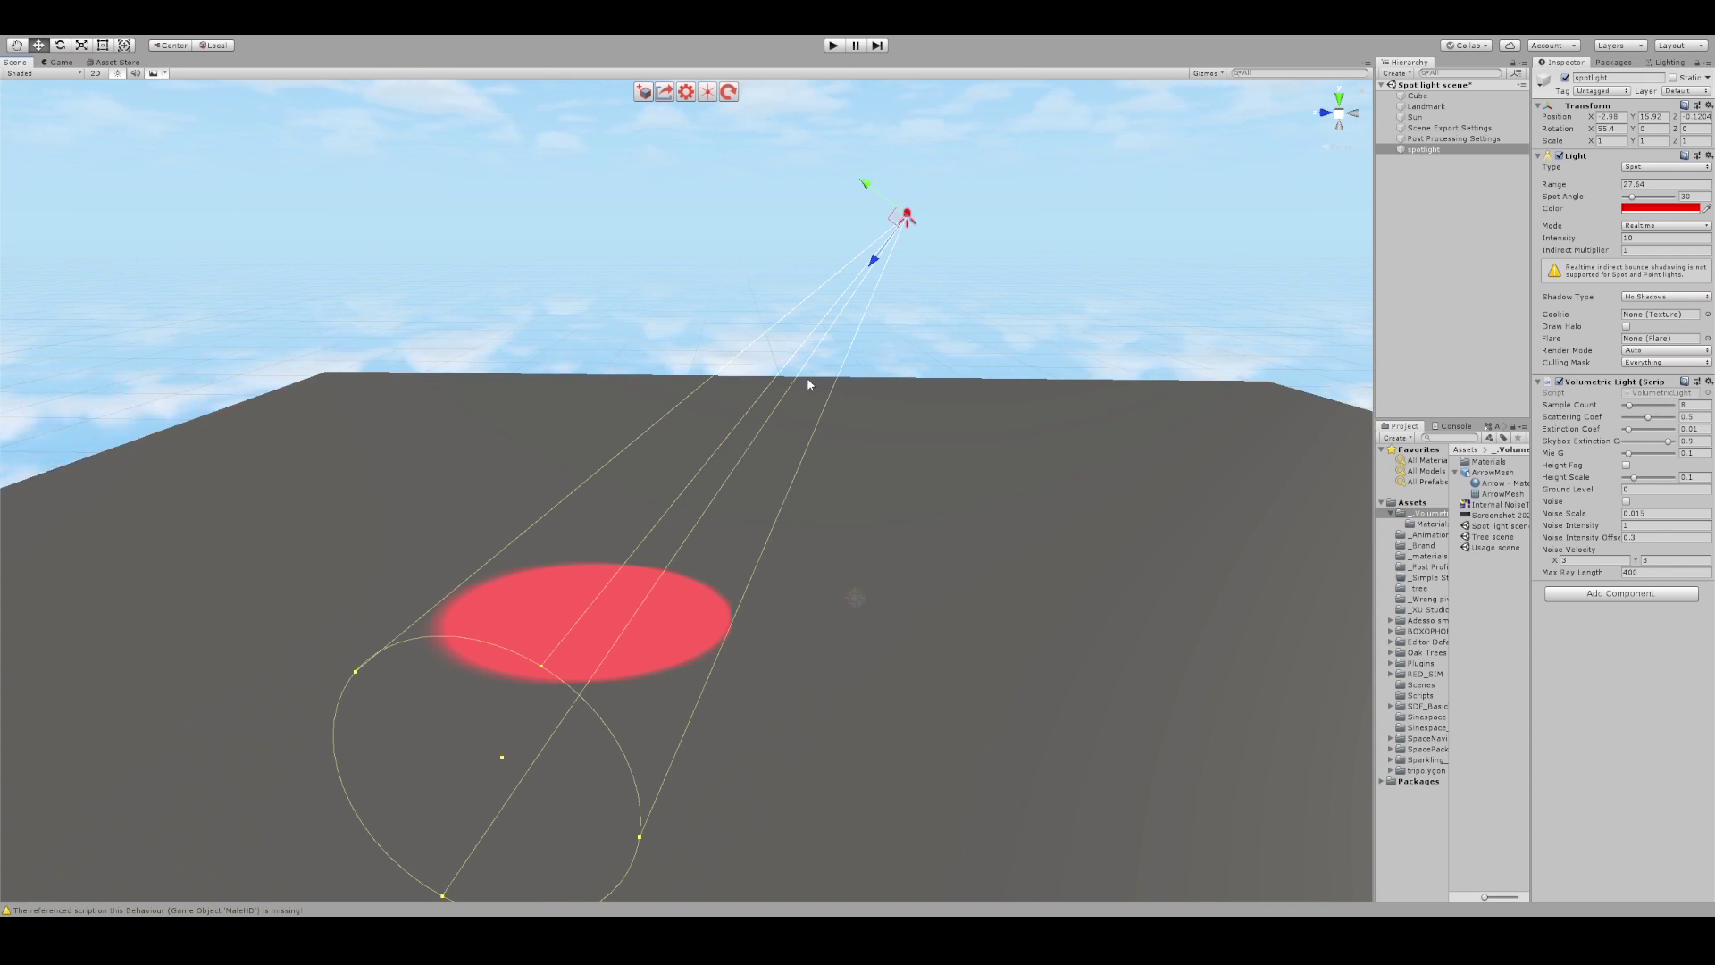
pyautogui.keyDown('alt'); pyautogui.moveTo(904, 390); pyautogui.dragTo(907, 374); pyautogui.keyUp('alt')
pyautogui.moveTo(883, 515)
pyautogui.keyDown('alt'); pyautogui.mouseDown()
pyautogui.moveTo(896, 501)
pyautogui.moveTo(900, 528)
pyautogui.moveTo(889, 517)
pyautogui.mouseUp(); pyautogui.keyUp('alt')
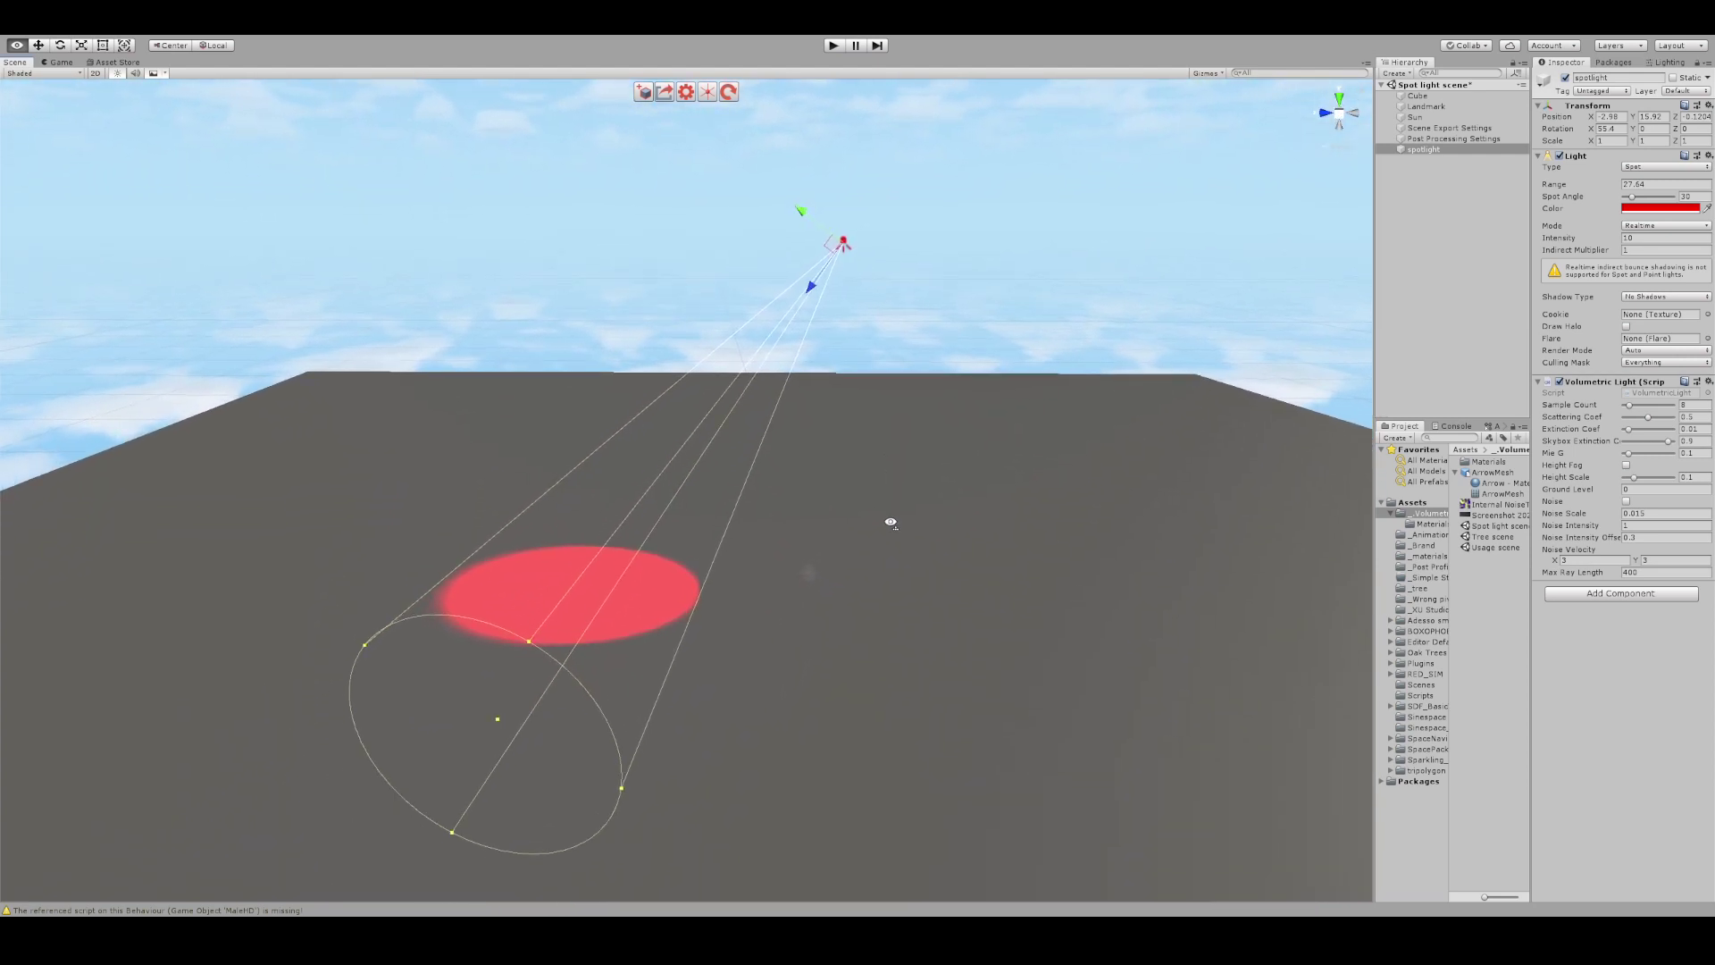
# - Play the scene and walk the avatar into and around the red spotlight beam to examine the volumetric effect
pyautogui.click(830, 50)
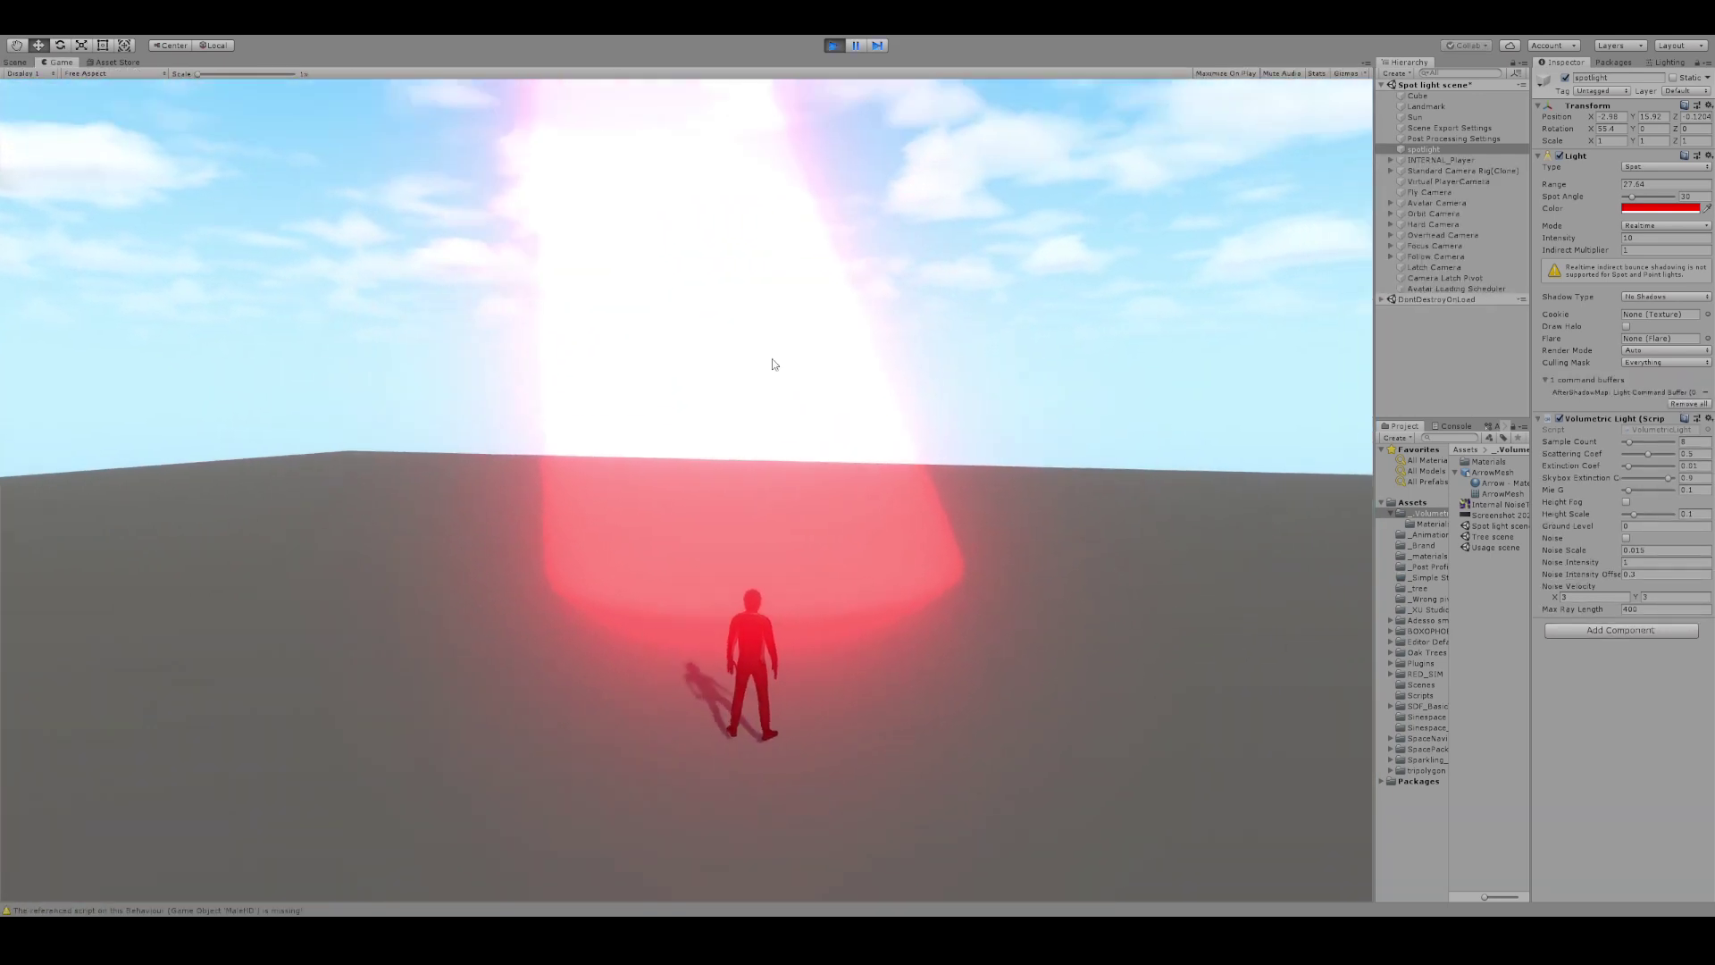
pyautogui.moveTo(773, 360); pyautogui.dragTo(850, 566, button='right')
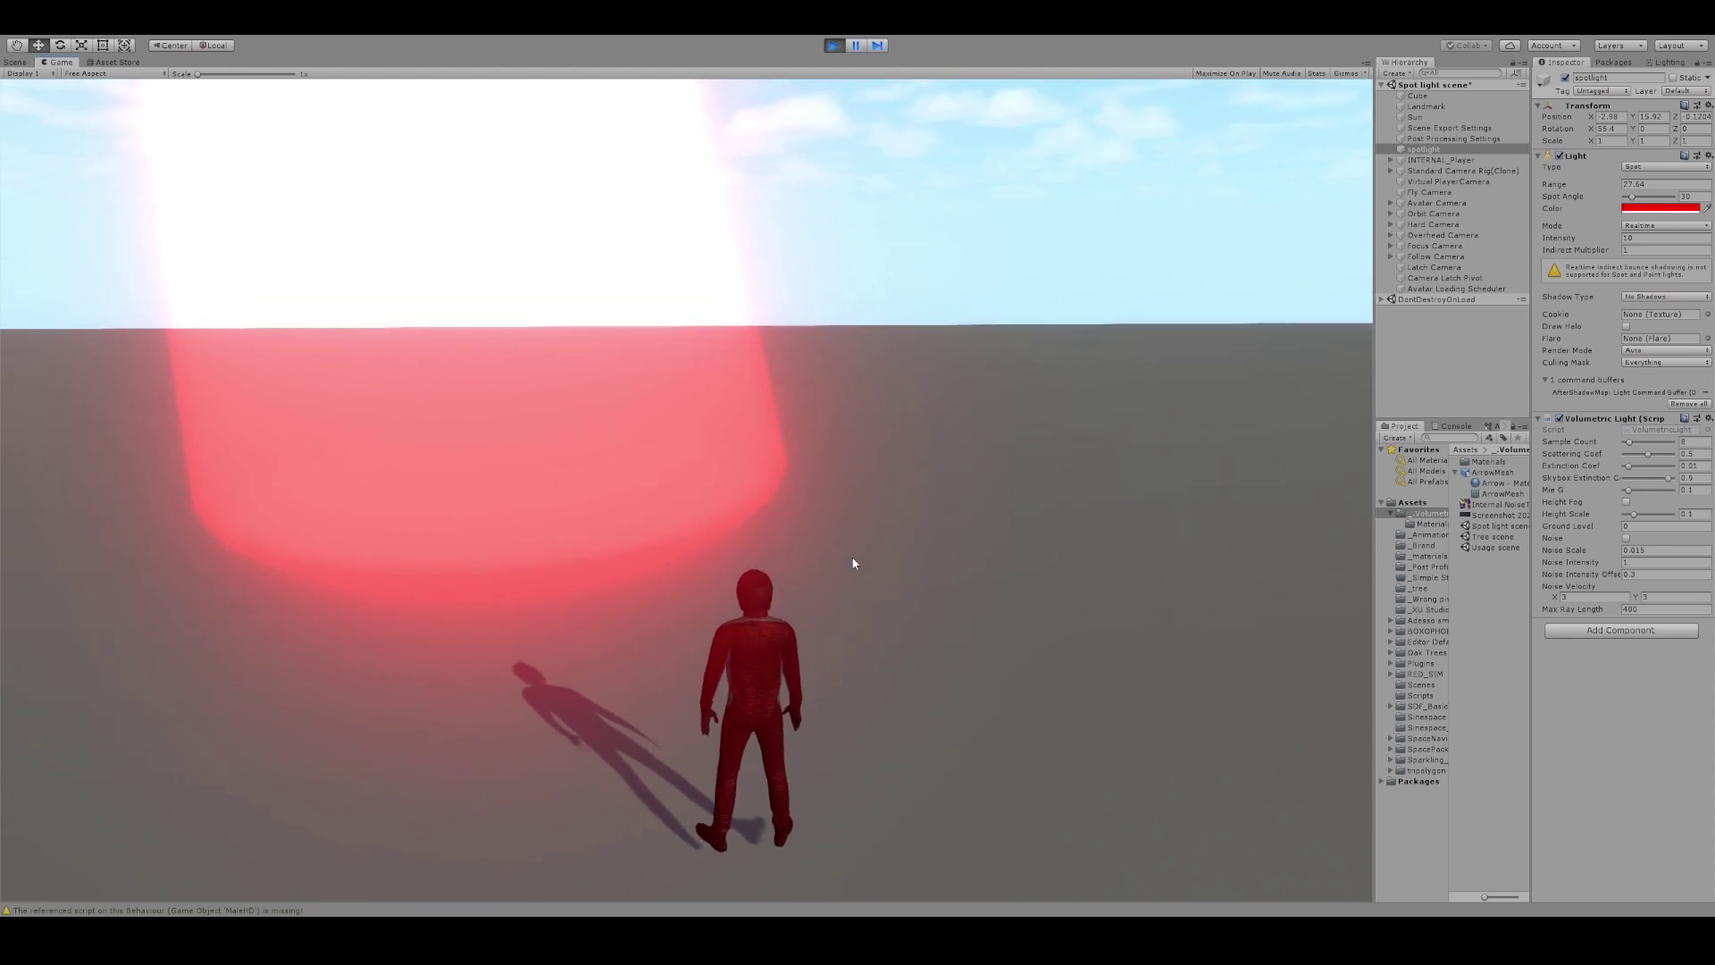
pyautogui.press('w')
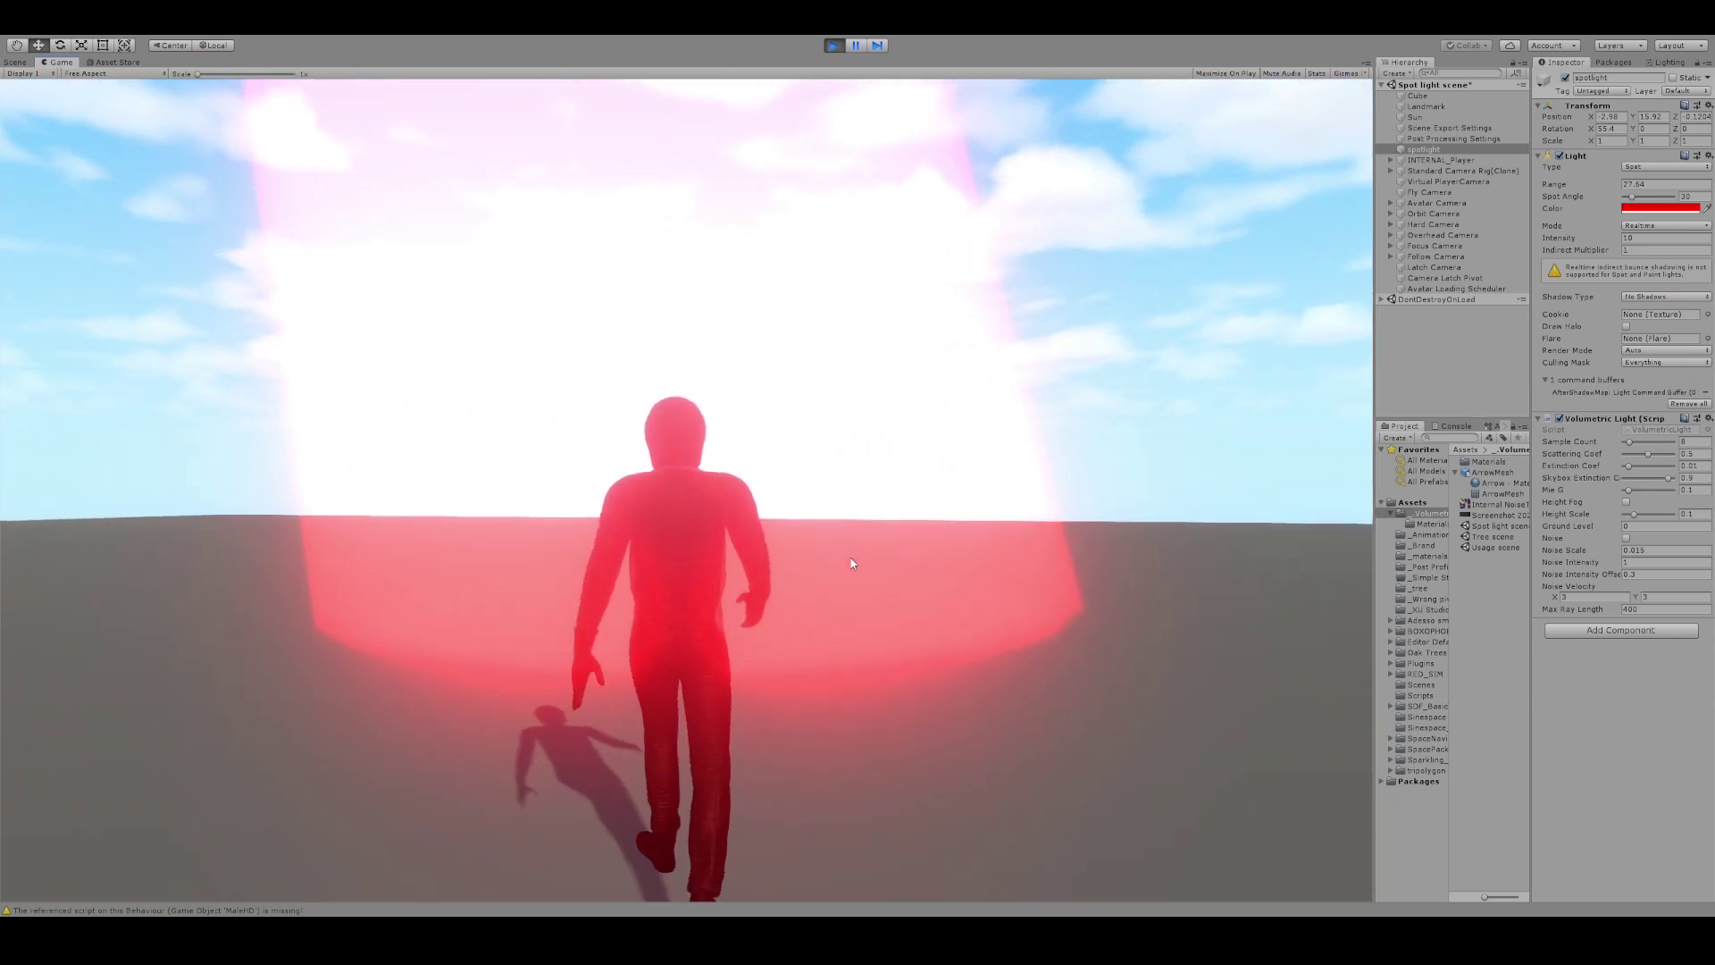
pyautogui.press('s')
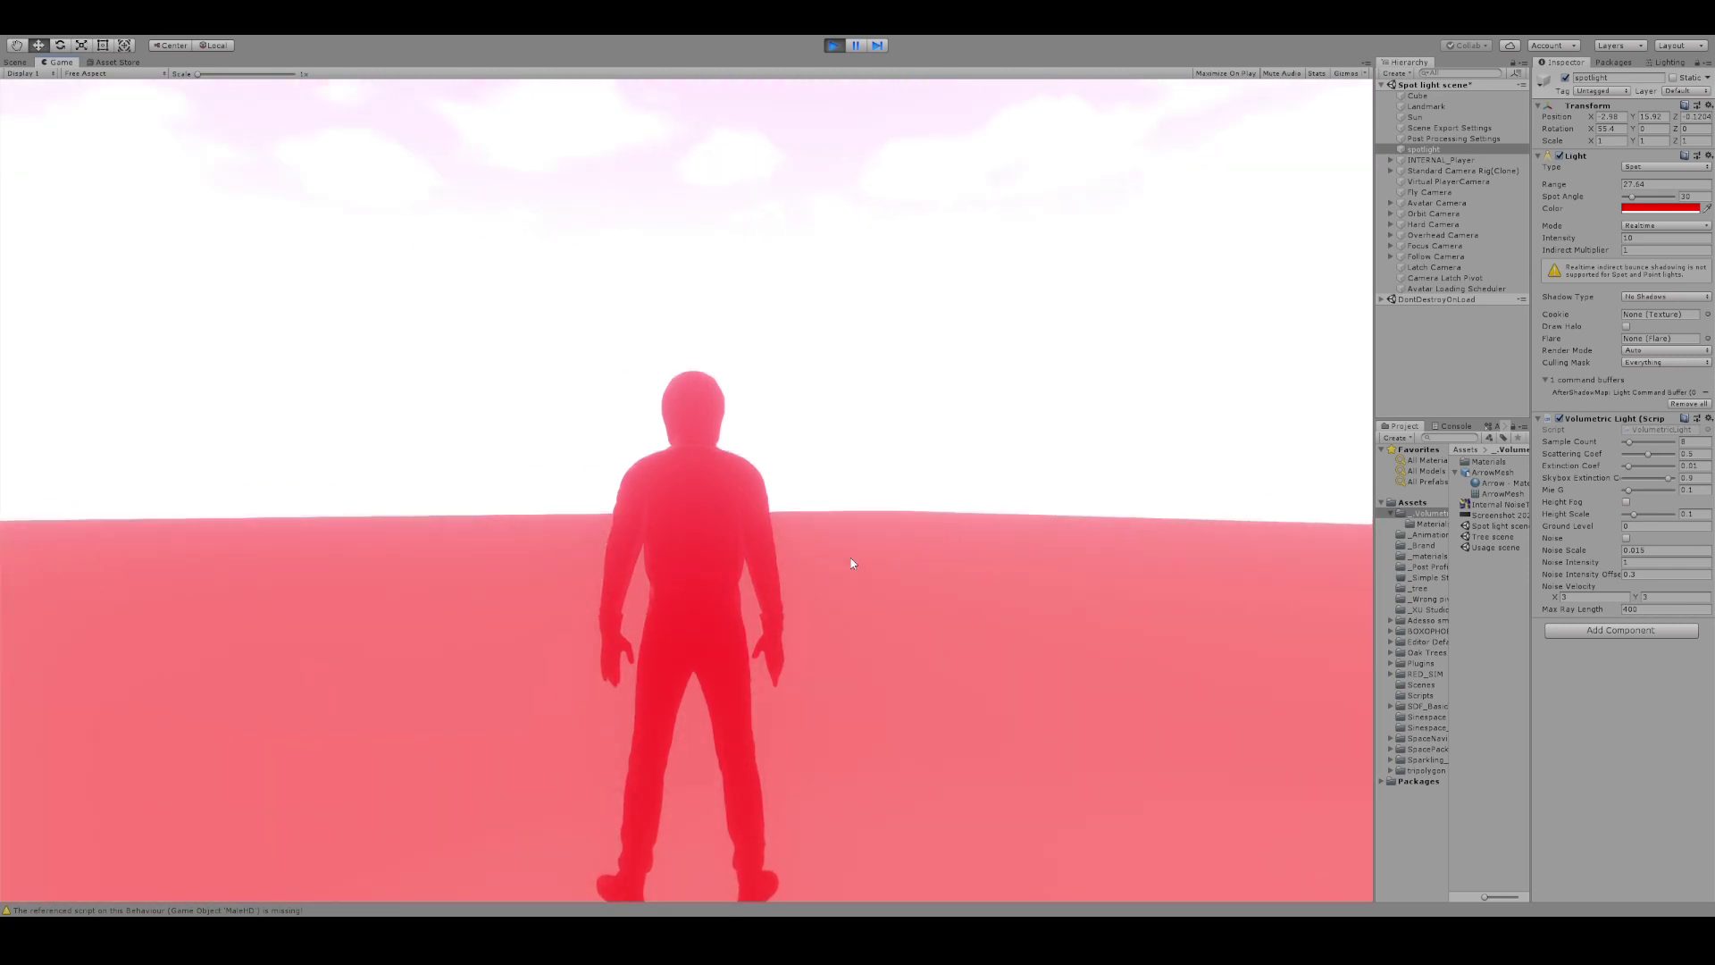
pyautogui.press('w')
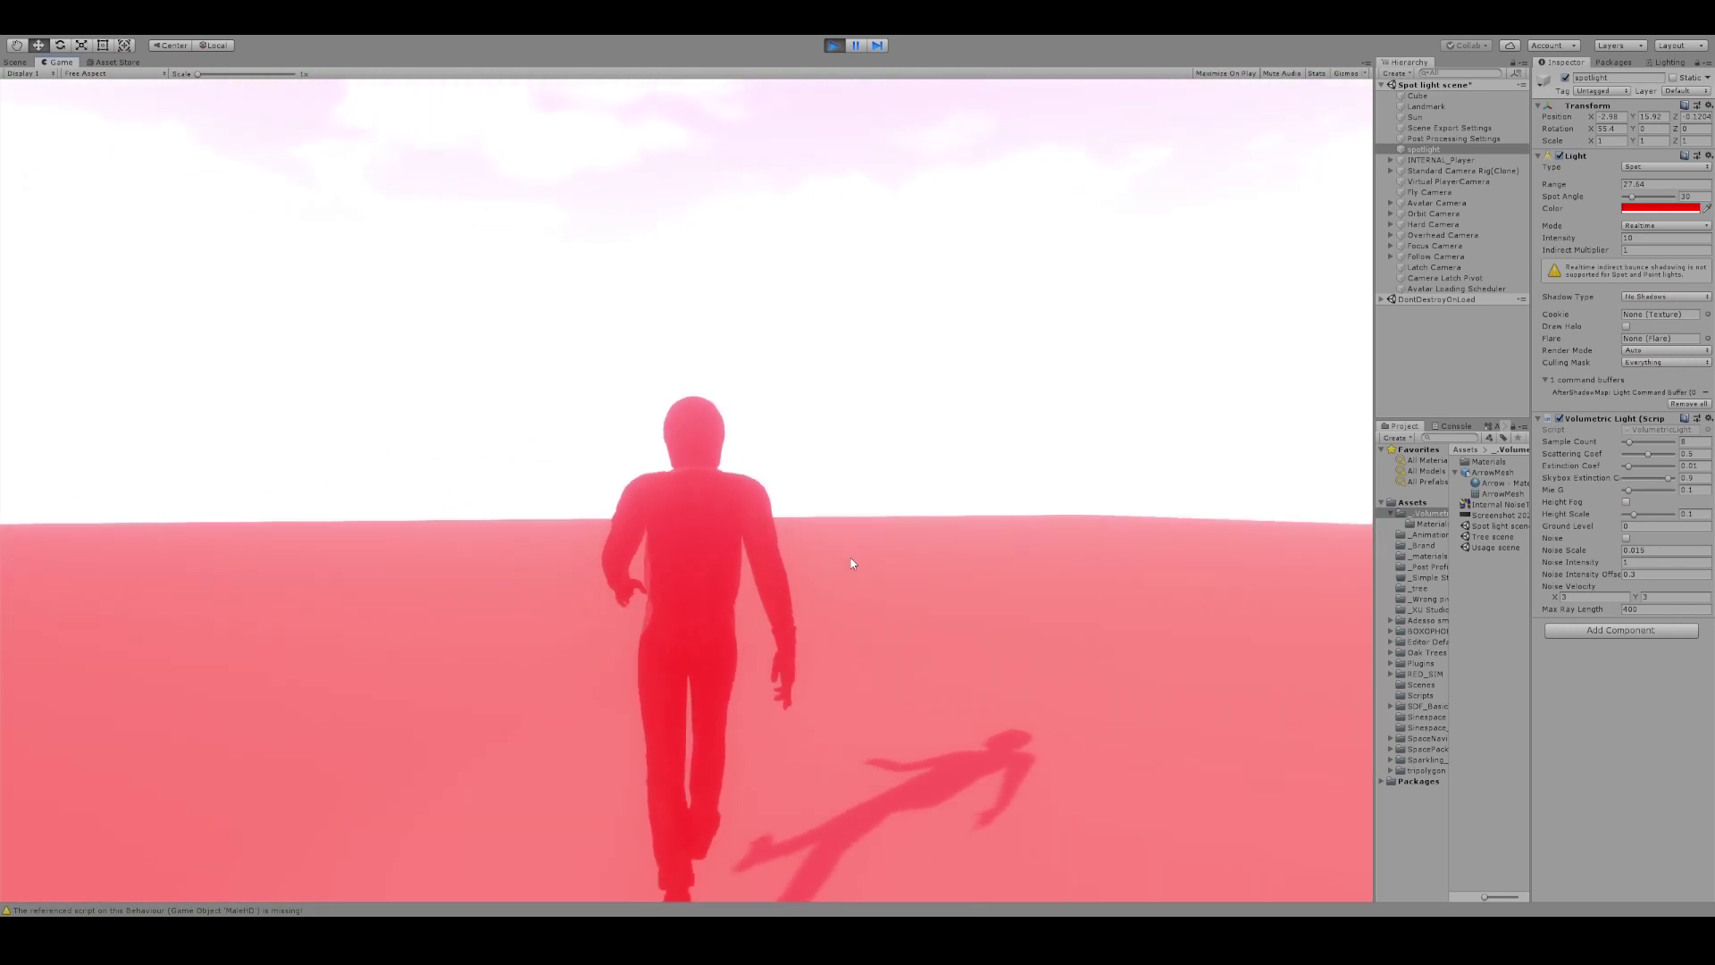
pyautogui.press('a')
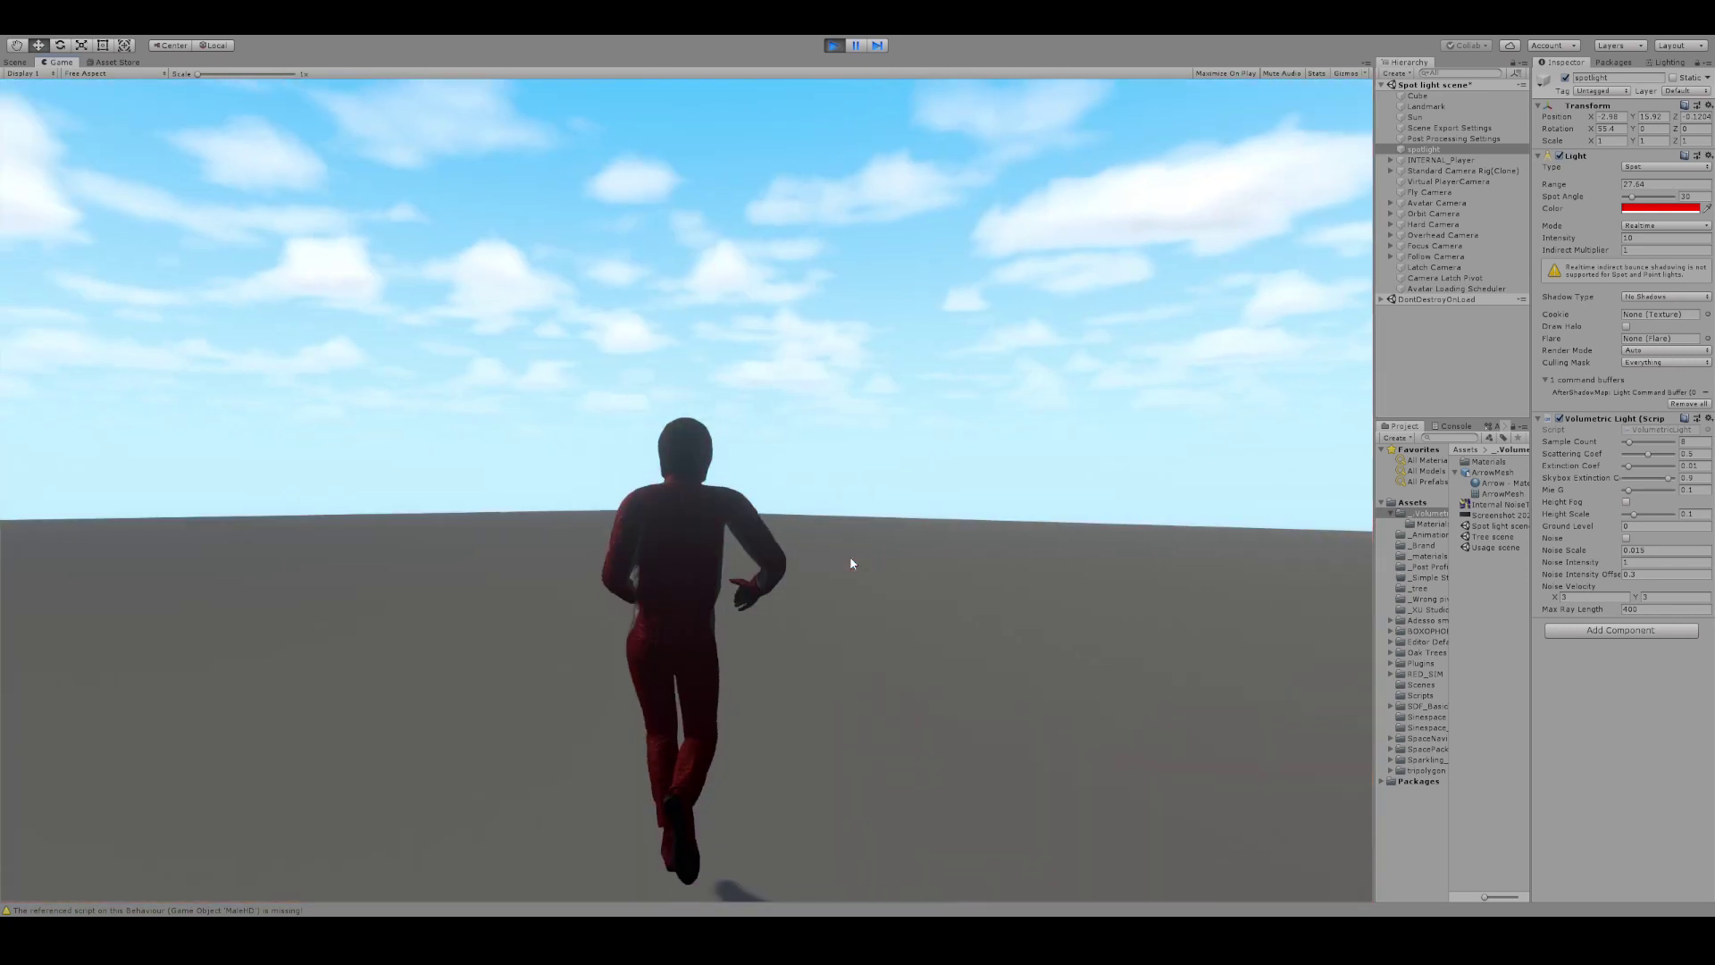
pyautogui.press('a')
pyautogui.press('a')
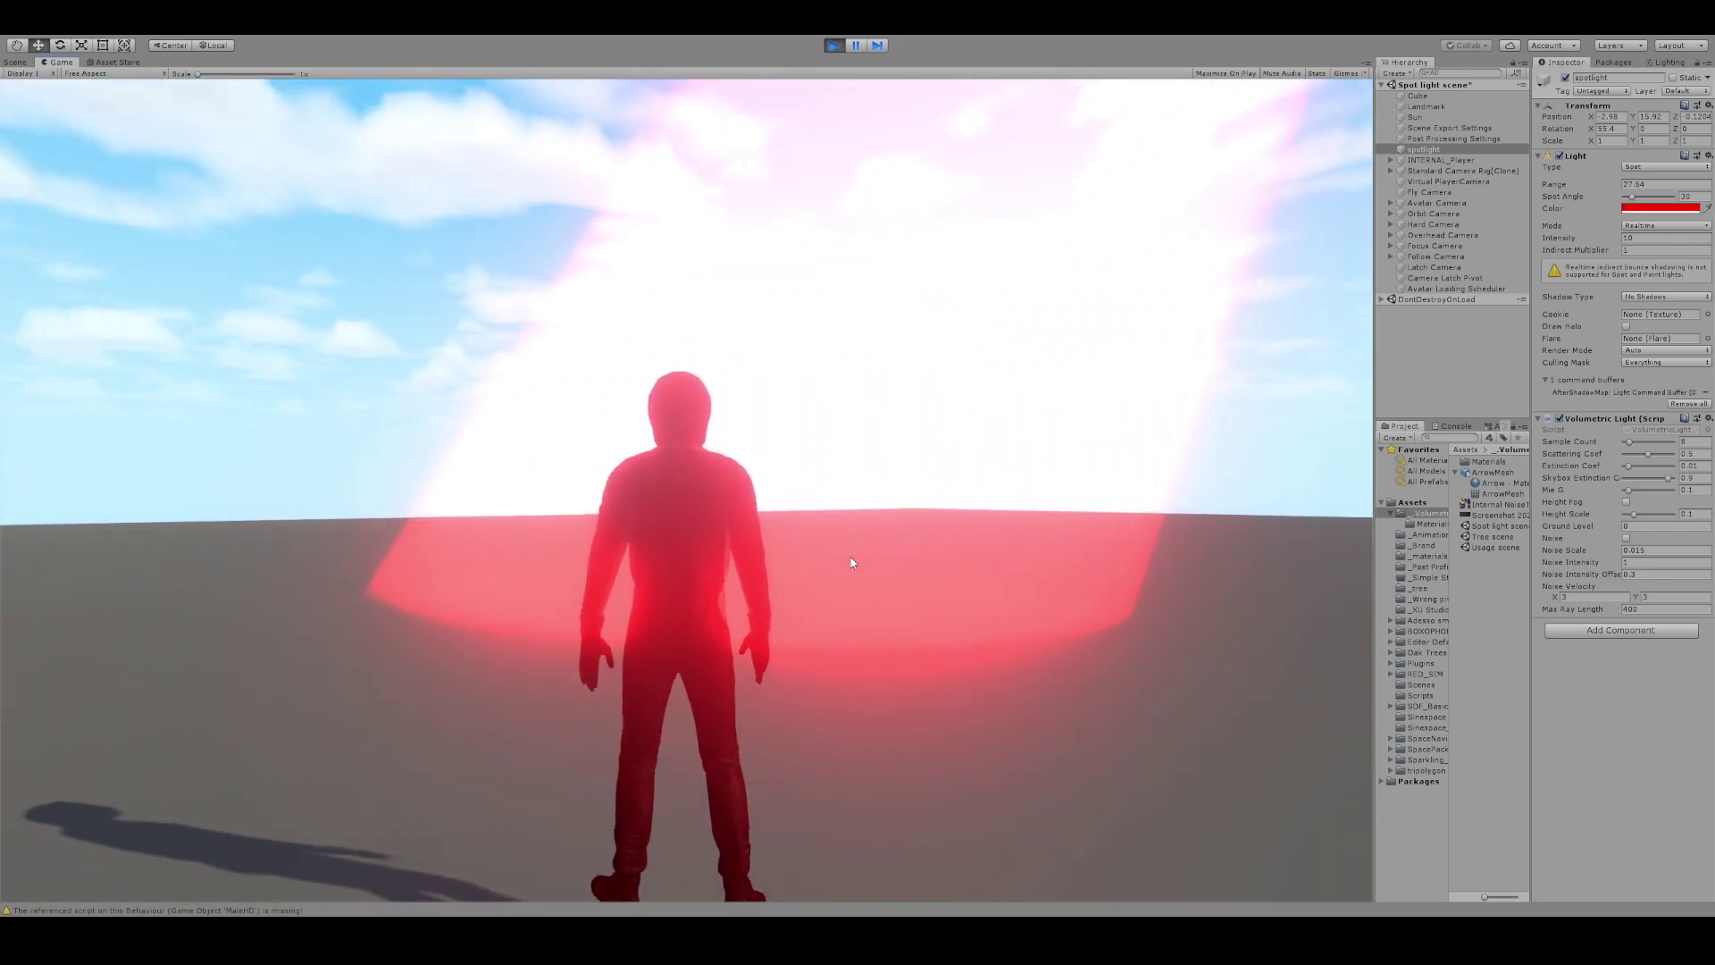
pyautogui.press('d')
pyautogui.press('a')
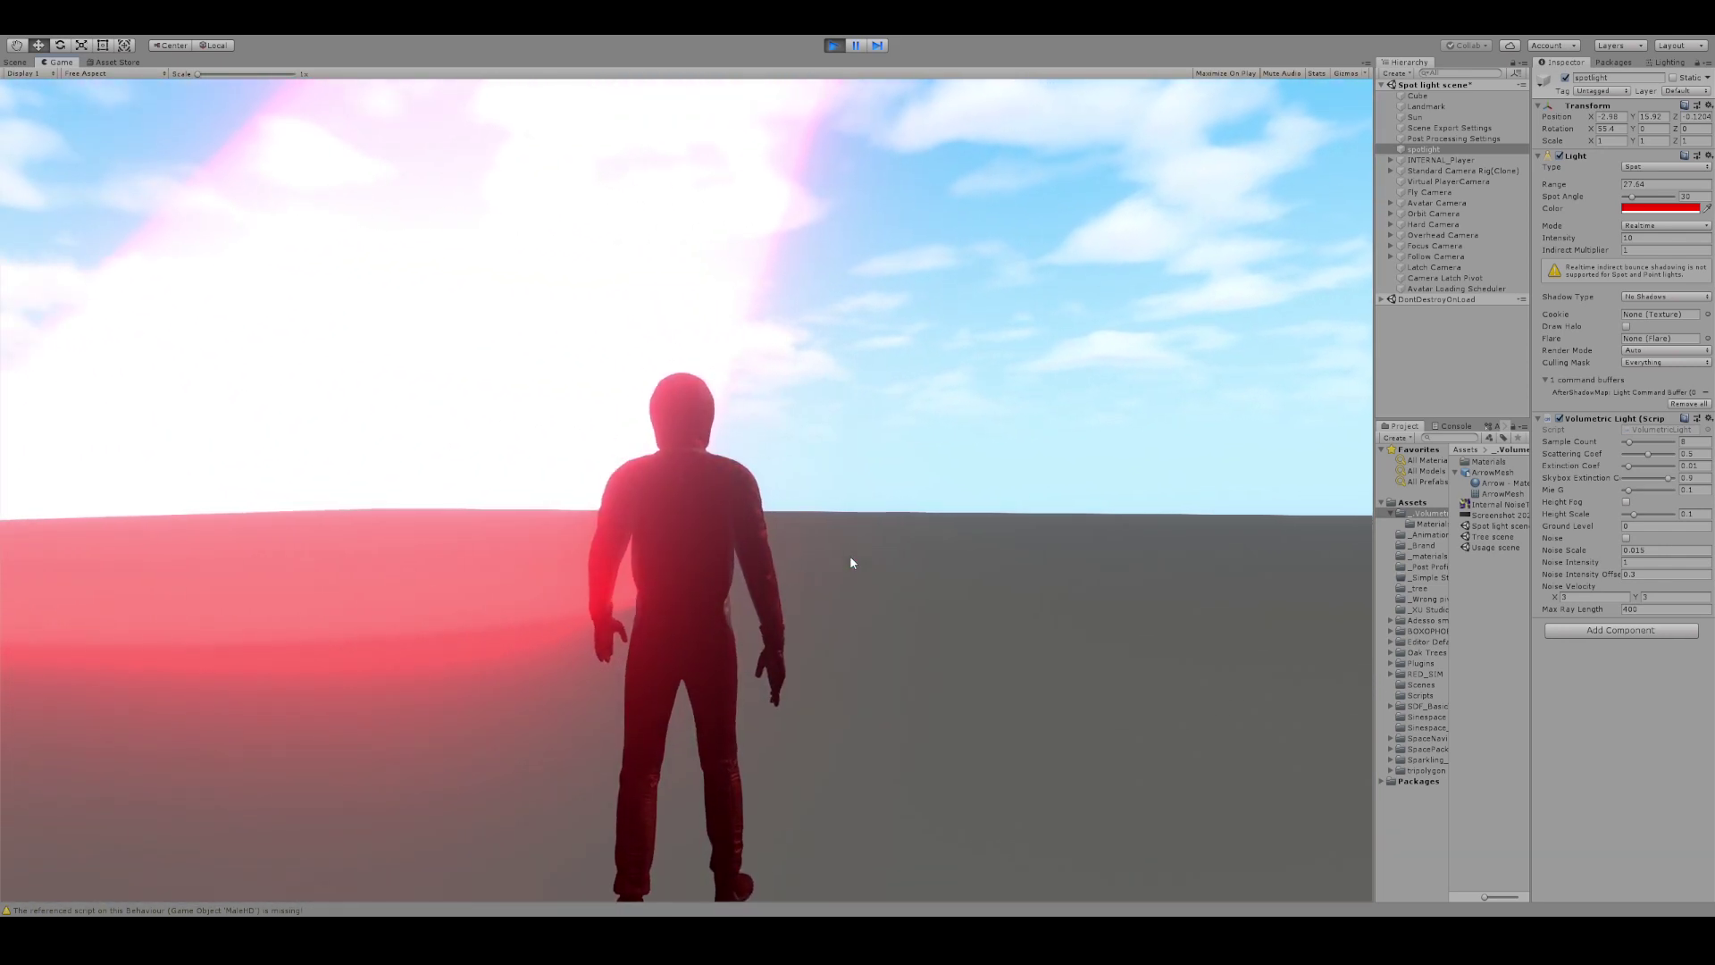
# - Widen the hierarchy, project and inspector areas and stop playing the scene
pyautogui.moveTo(1371, 481); pyautogui.dragTo(1282, 482)
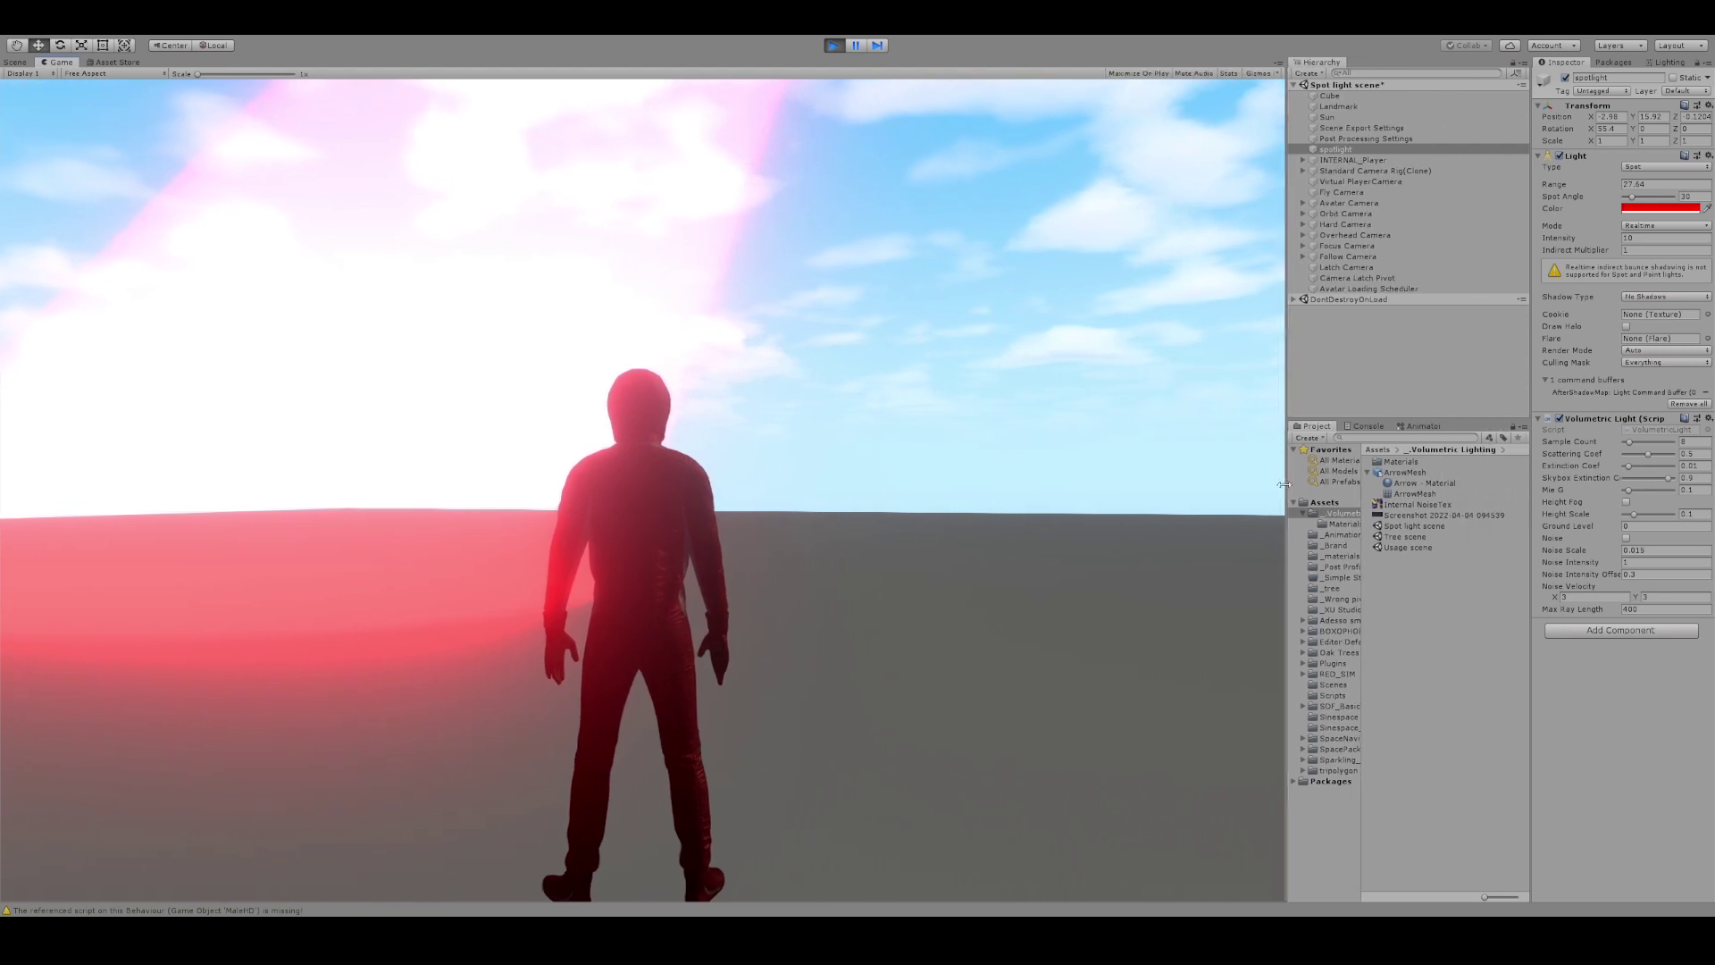
pyautogui.moveTo(1526, 478); pyautogui.dragTo(1515, 478)
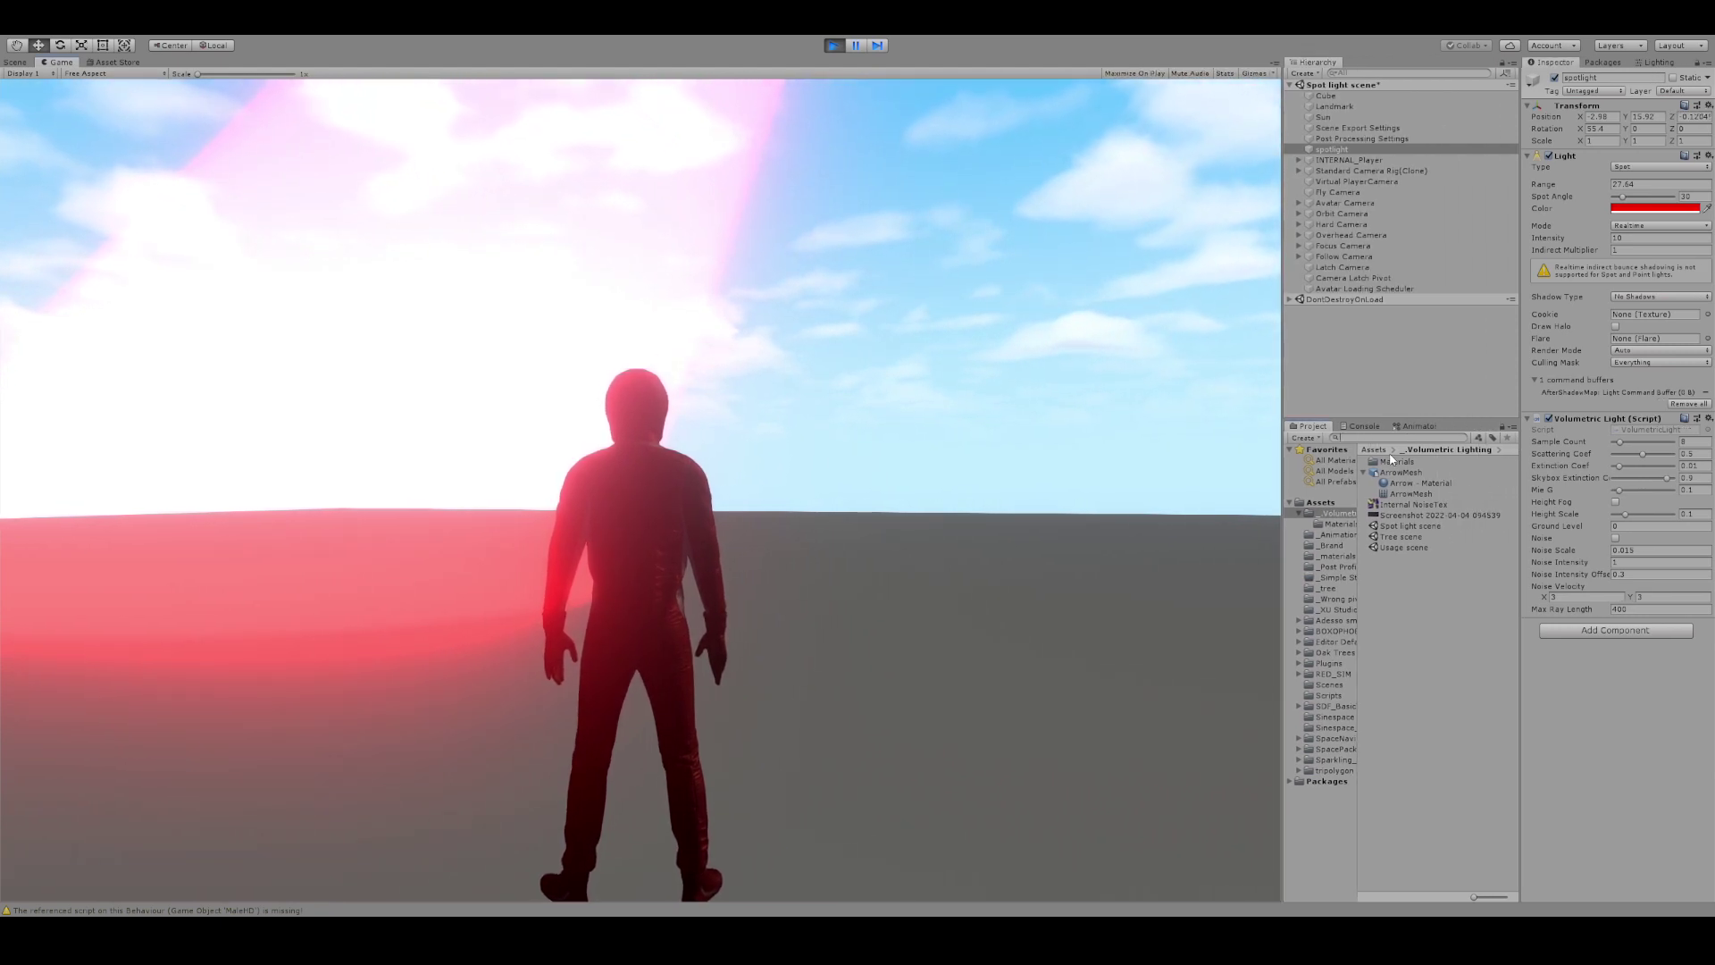
pyautogui.click(834, 46)
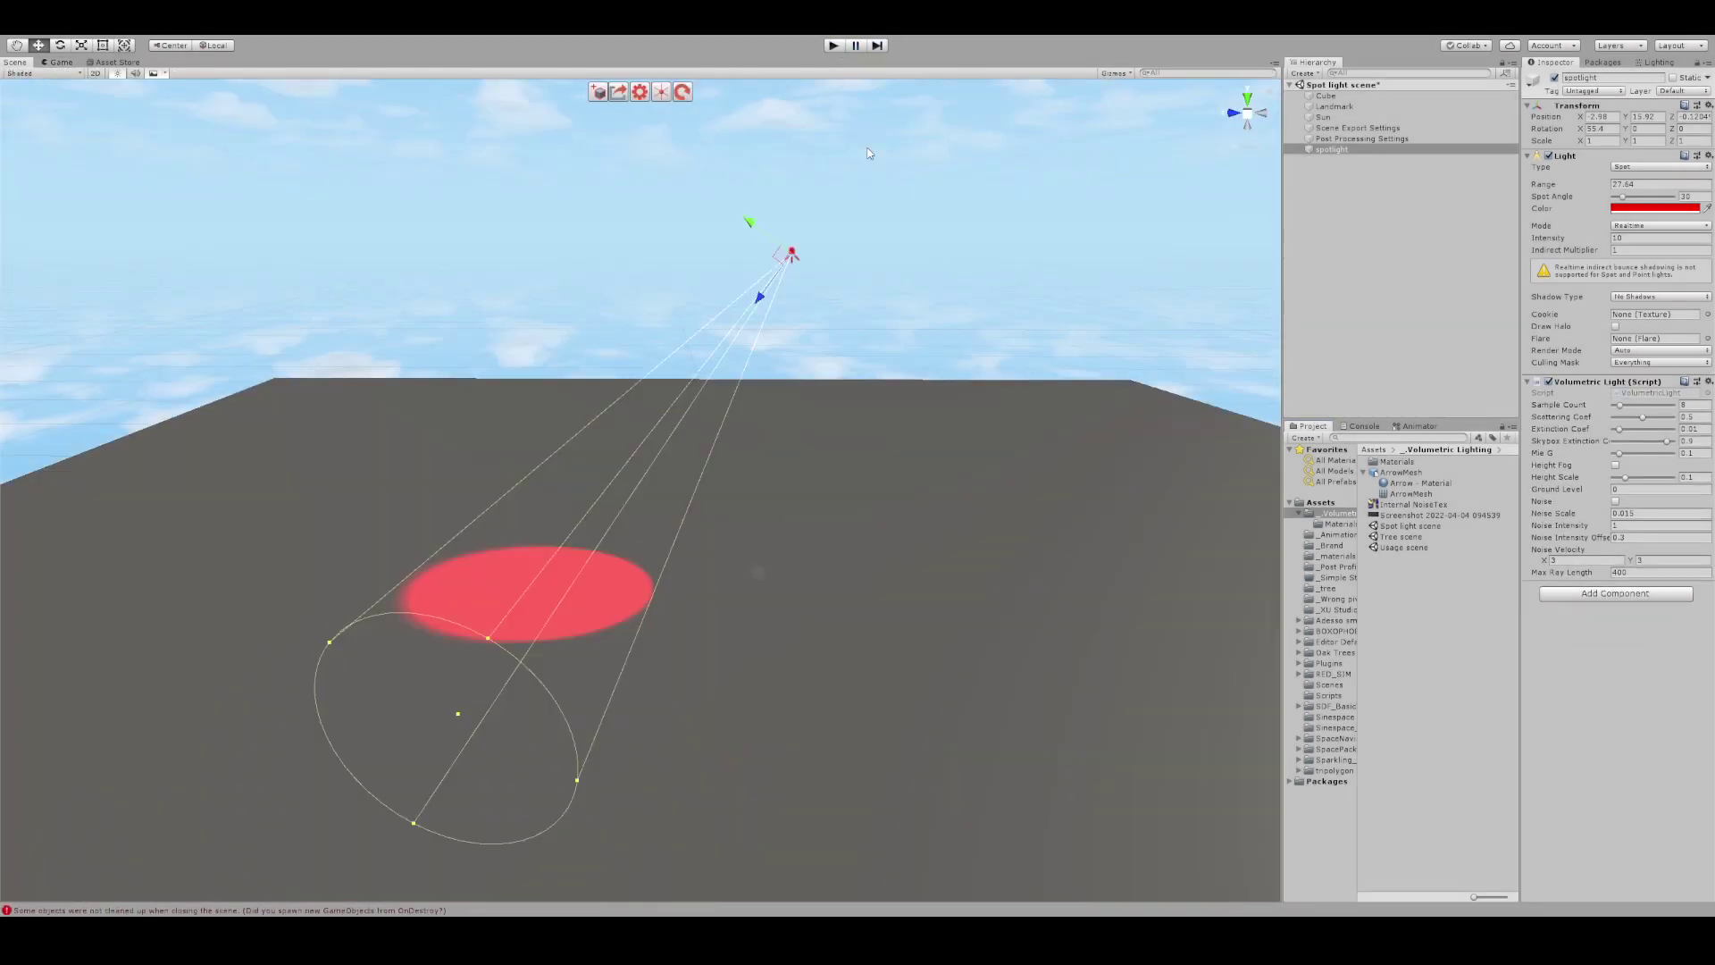
# - Search the project assets for SPACE and inspect the Volumetric Lighting setting of the Space Runtime Post profile
pyautogui.click(1359, 438)
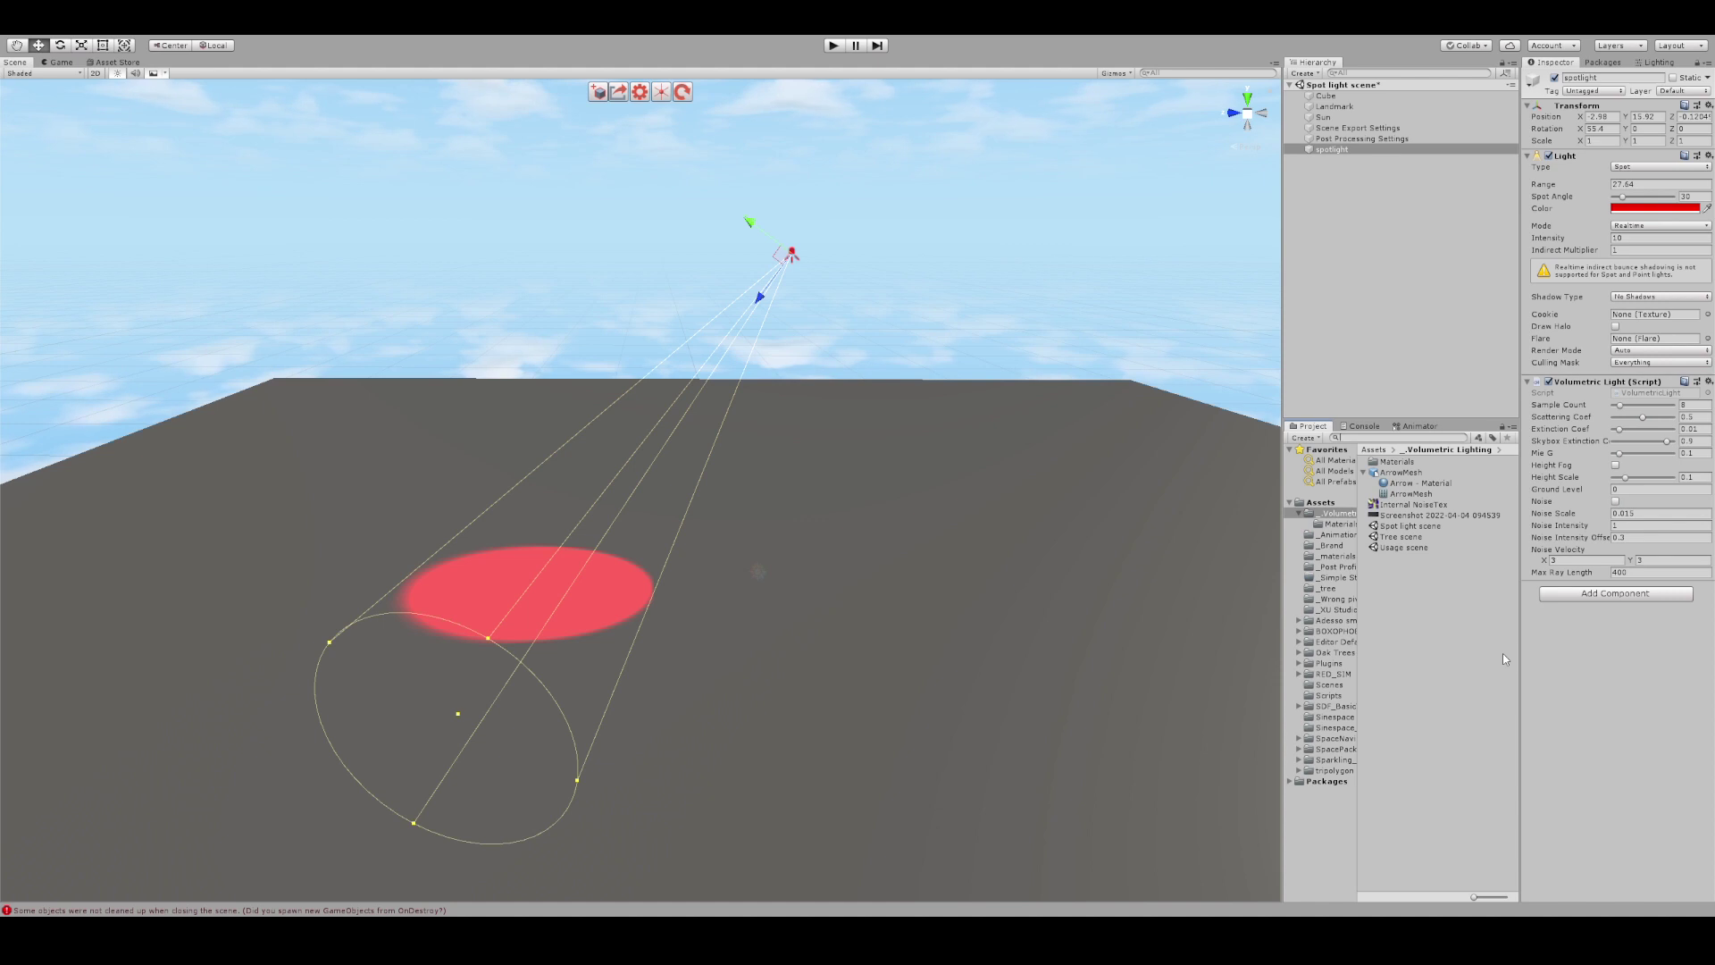
pyautogui.write('PAC')
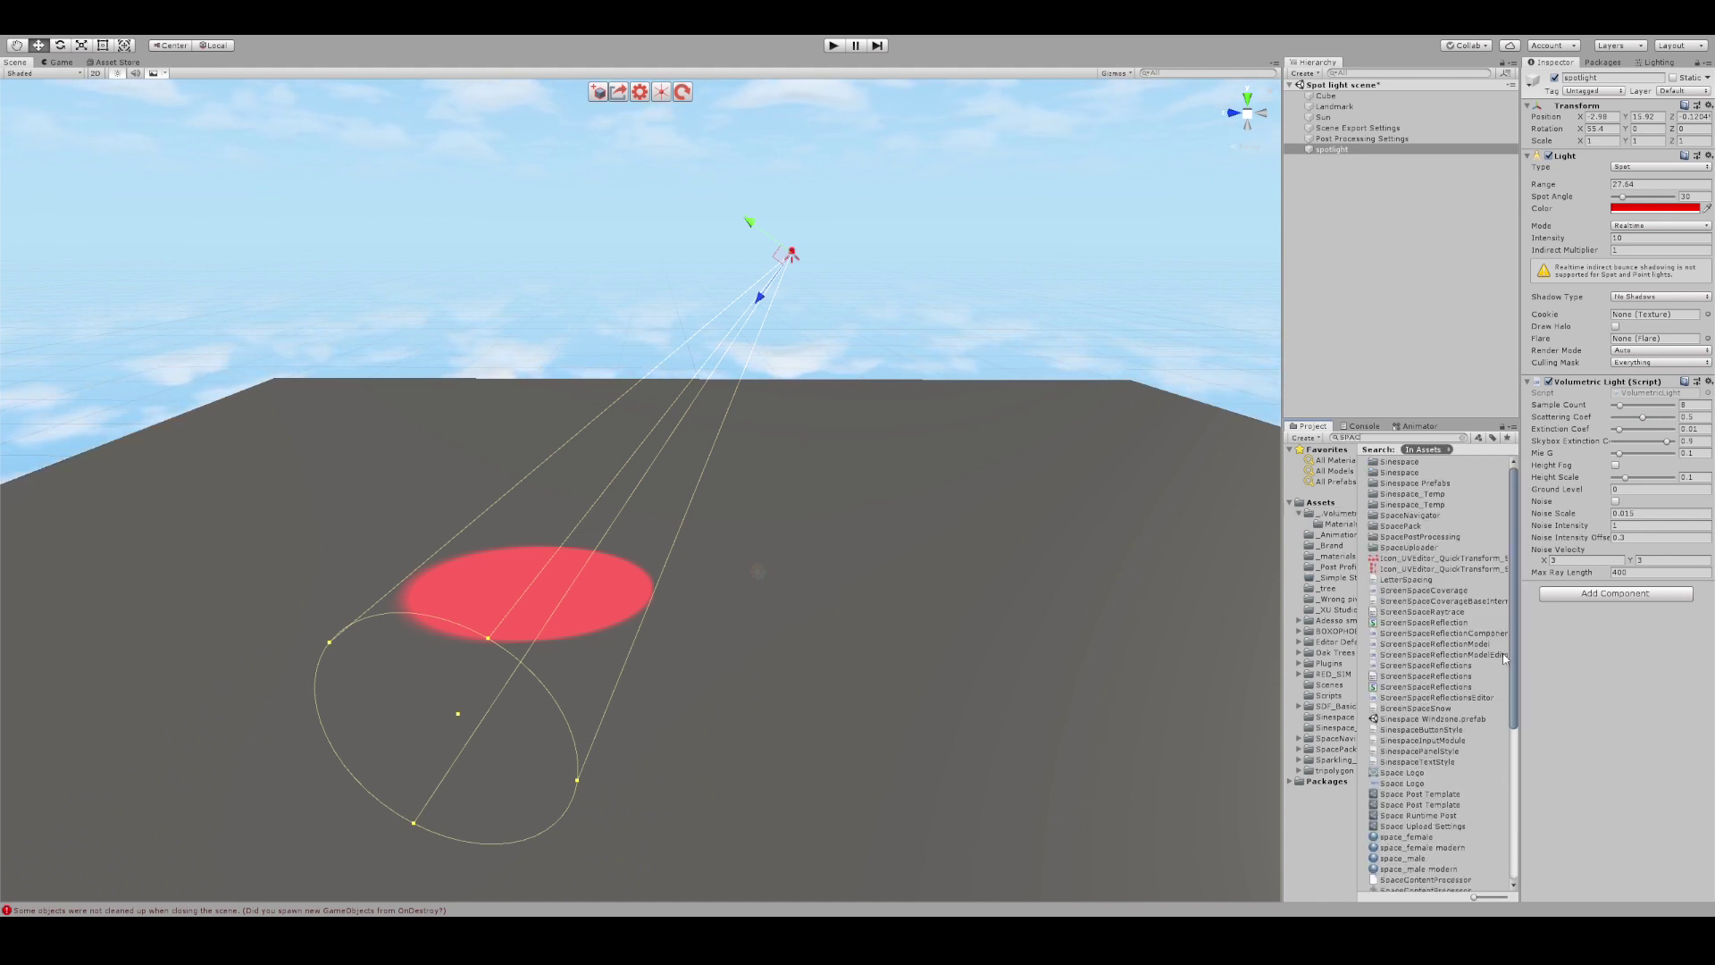
pyautogui.write('E')
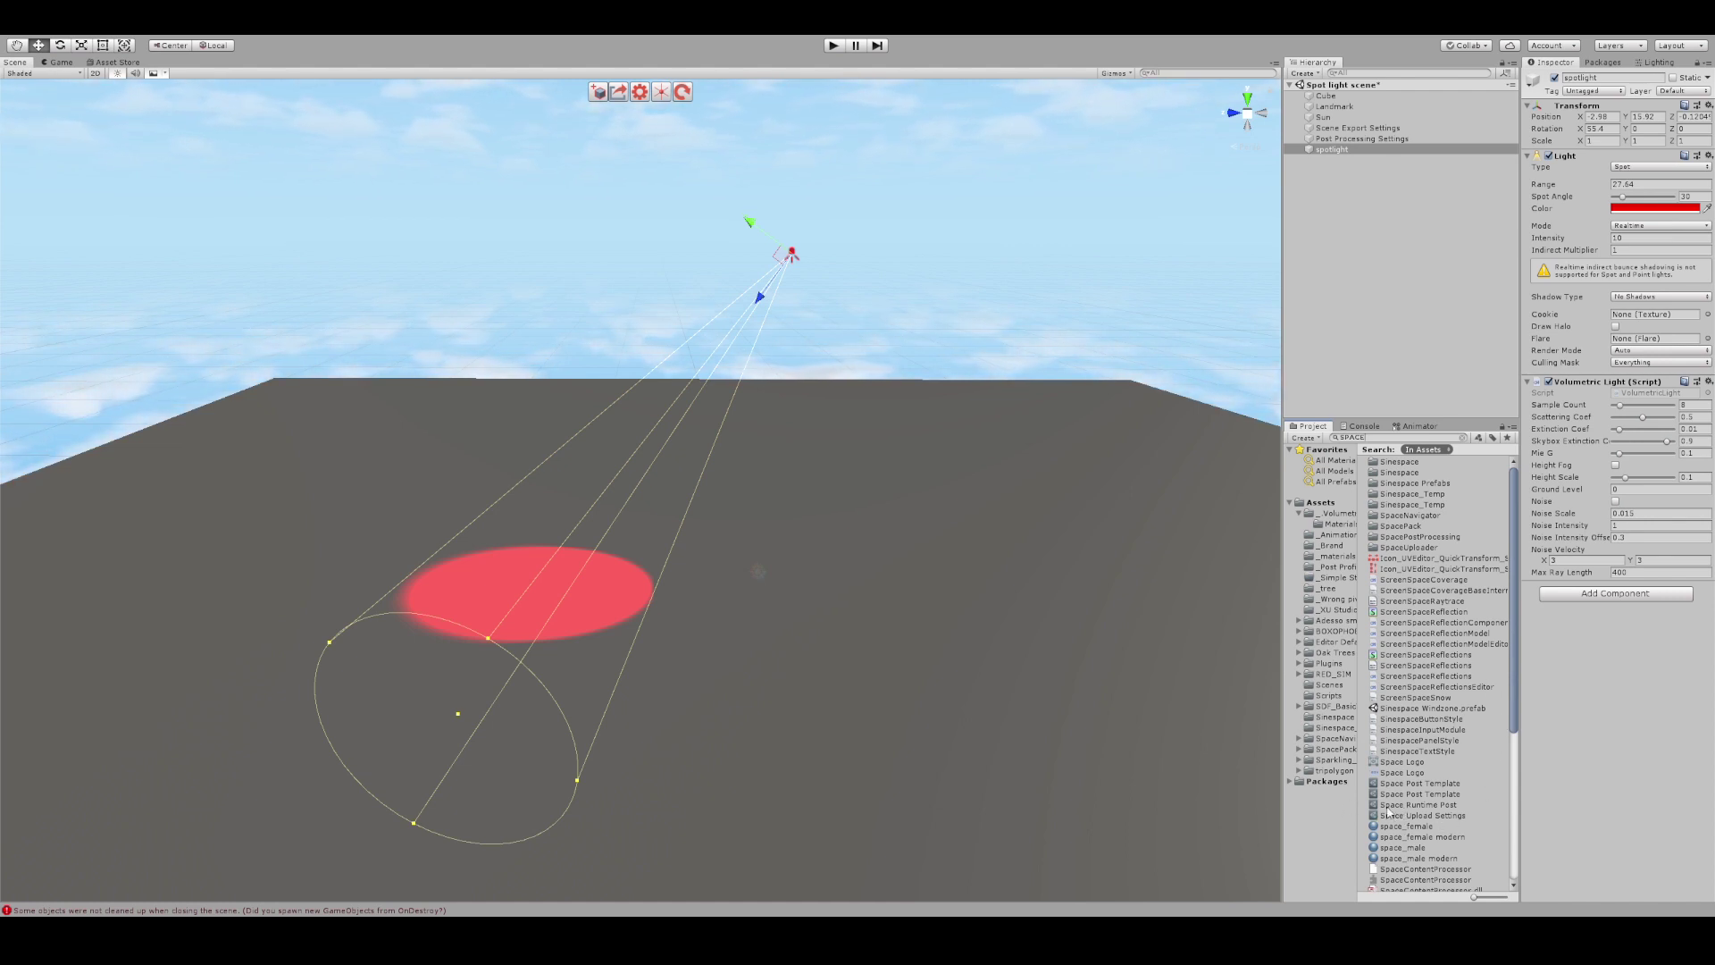
pyautogui.click(1427, 806)
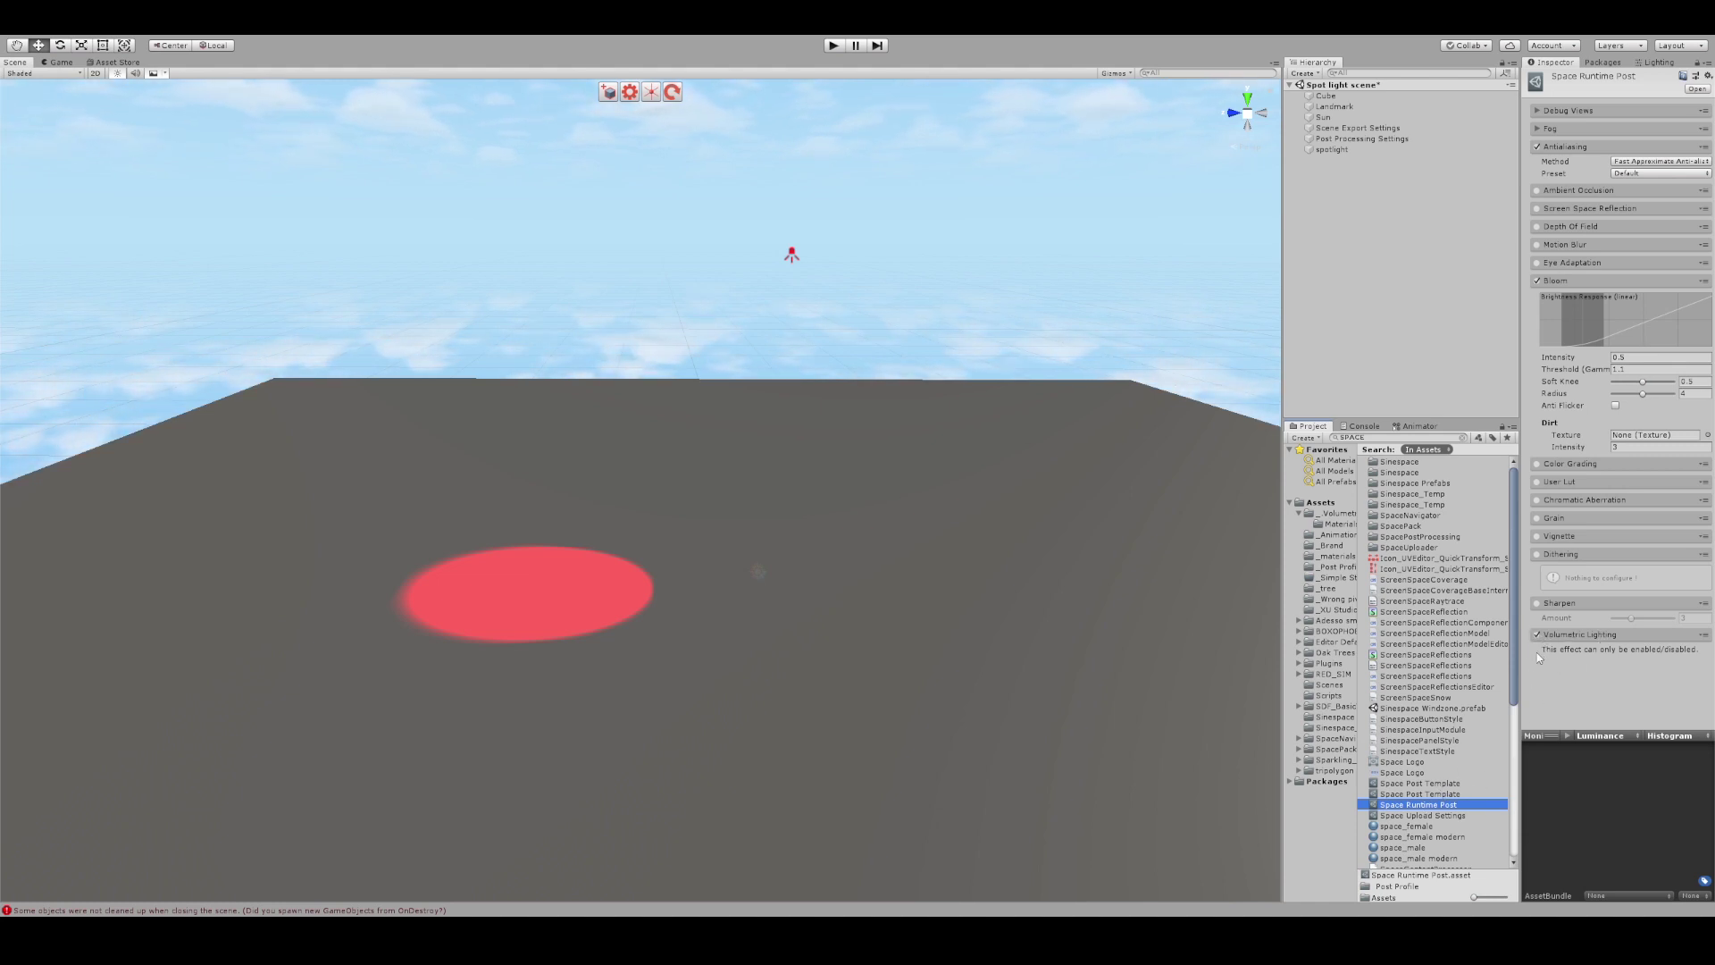
pyautogui.moveTo(1071, 457); pyautogui.dragTo(1050, 390, button='right')
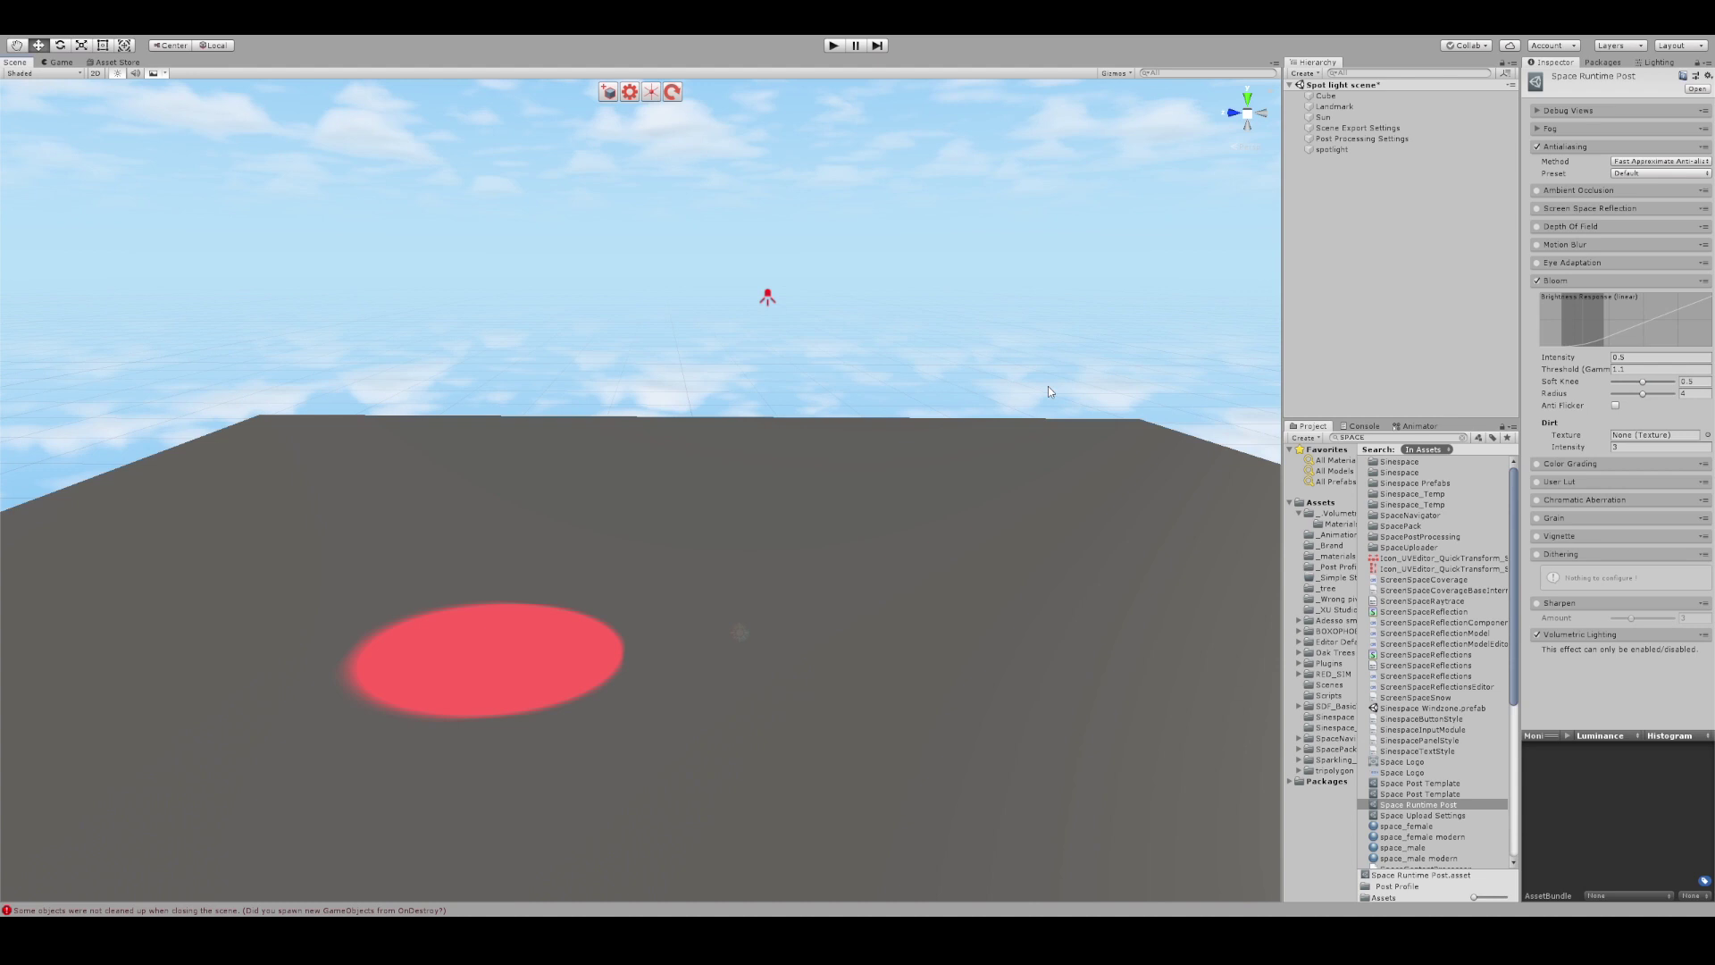
# - Open the Tree scene from the Volumetric Lighting folder and face its trees against the sun
pyautogui.click(1338, 515)
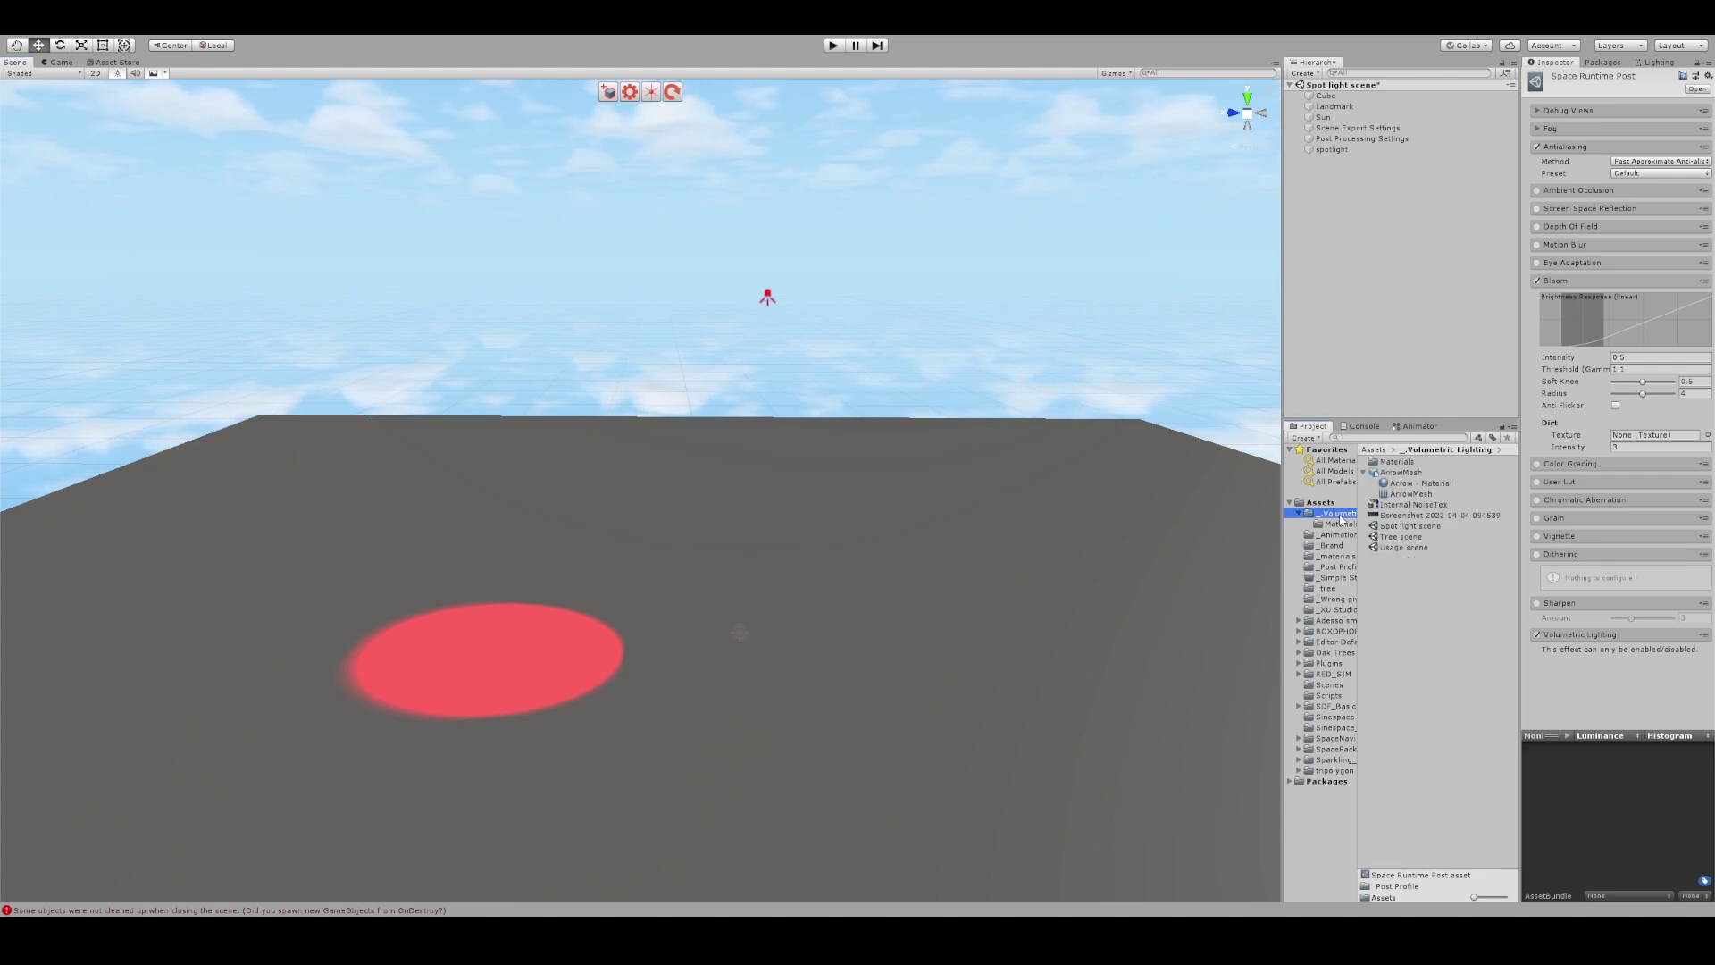
pyautogui.click(1404, 536)
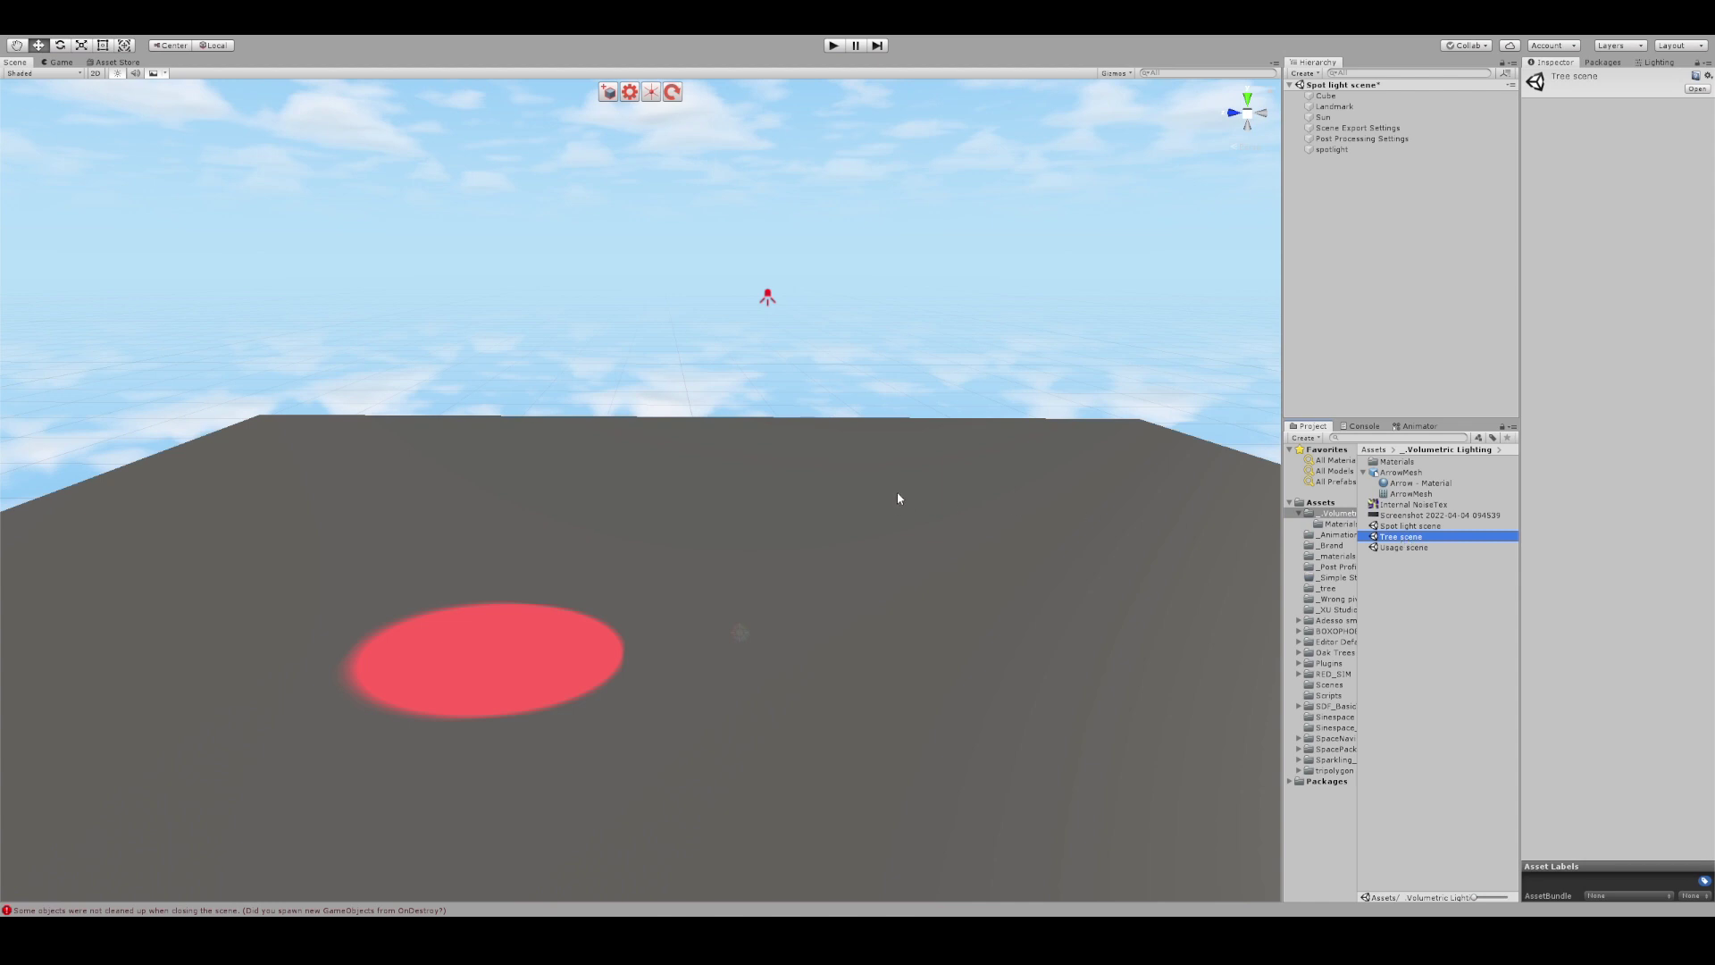
pyautogui.moveTo(897, 497); pyautogui.dragTo(317, 428, button='right')
pyautogui.moveTo(566, 484)
pyautogui.mouseDown(button='right')
pyautogui.moveTo(570, 422)
pyautogui.moveTo(568, 457)
pyautogui.mouseUp(button='right')
pyautogui.press('w')
pyautogui.press('s')
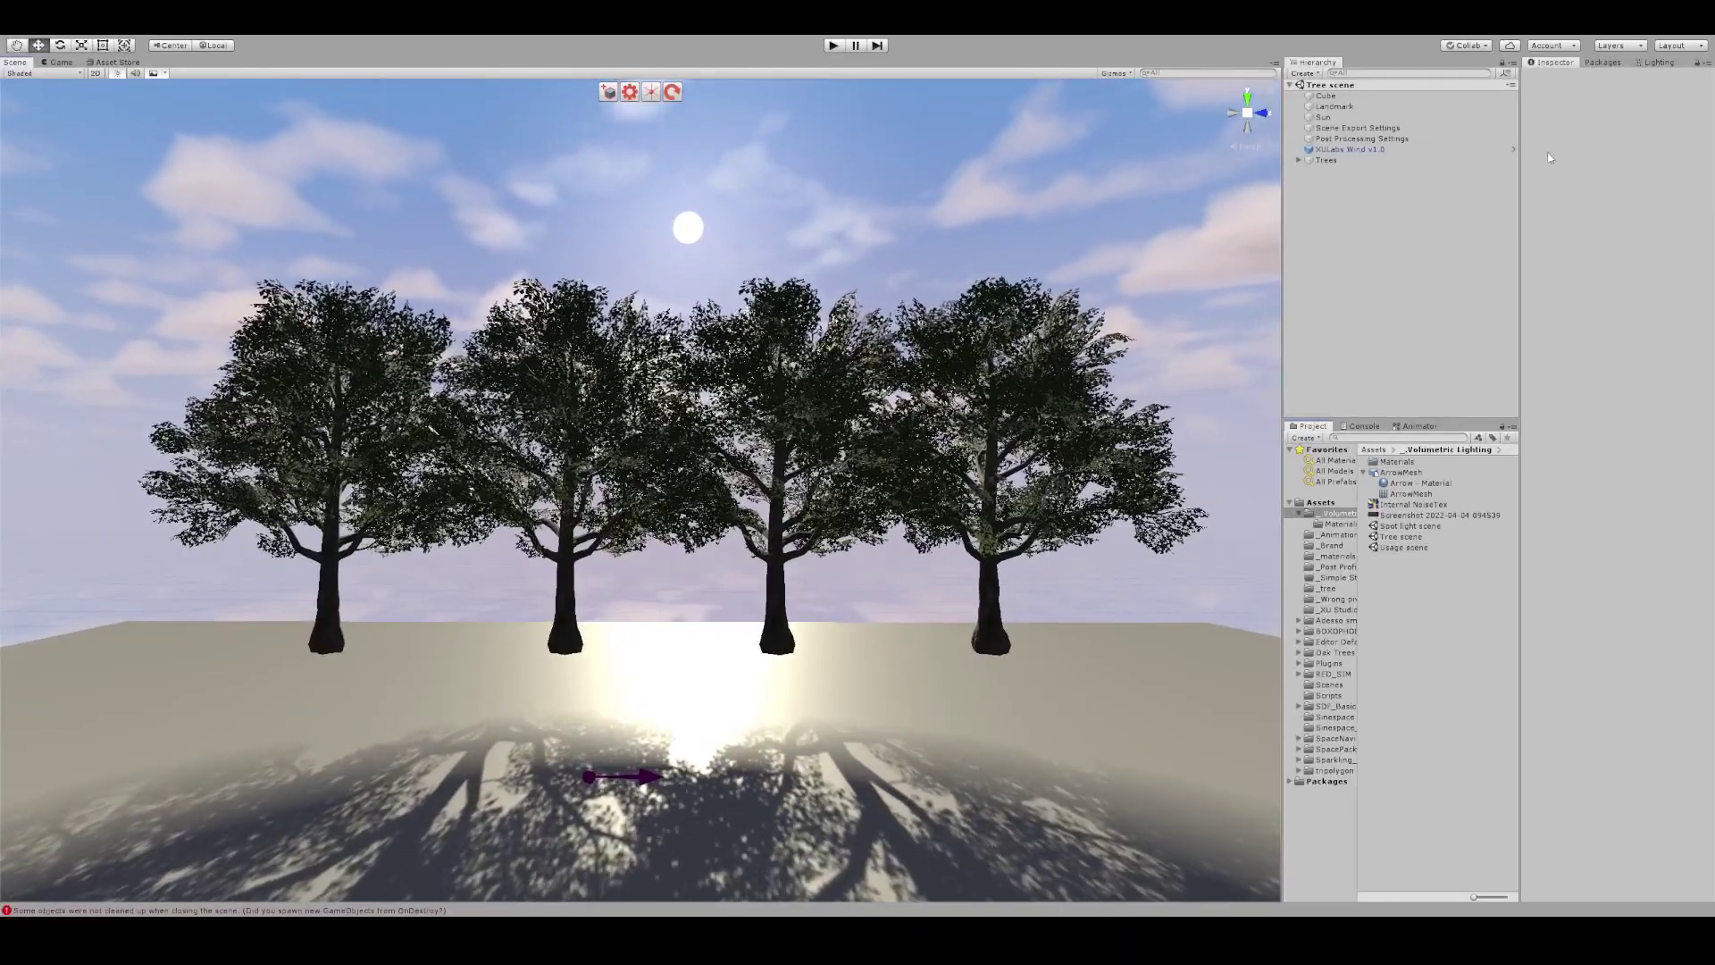
# - Add the Volumetric Light script to the Sun object and widen the inspector and hierarchy areas
pyautogui.click(1330, 118)
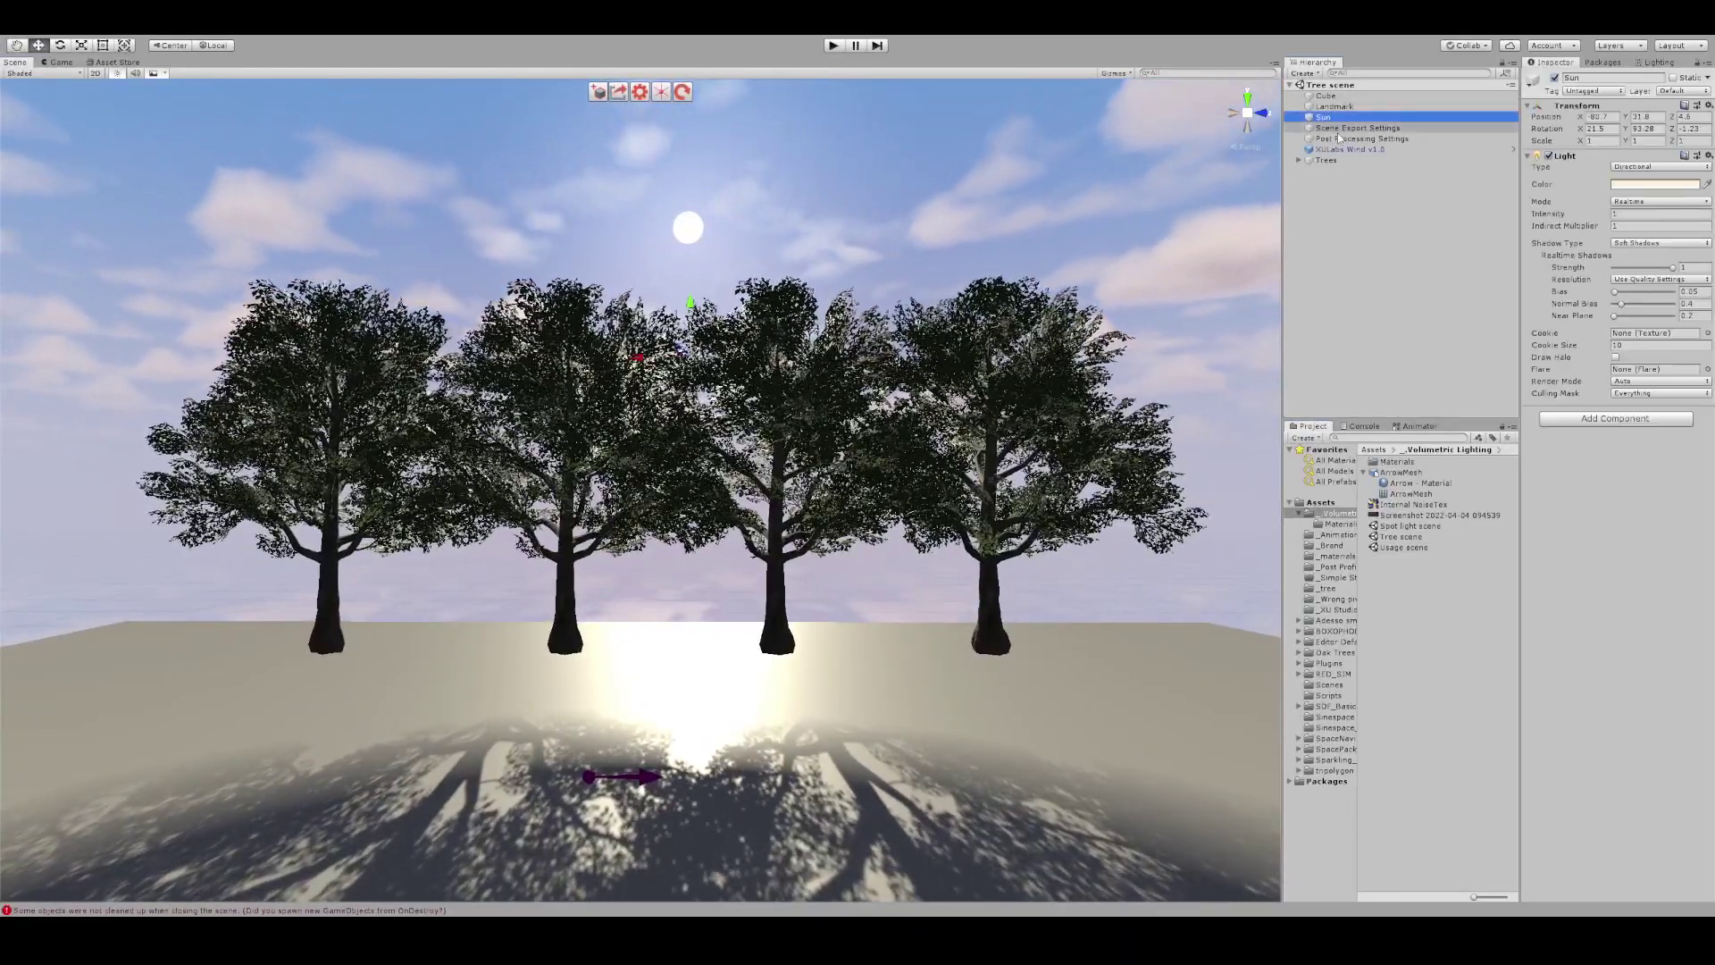
pyautogui.click(1606, 423)
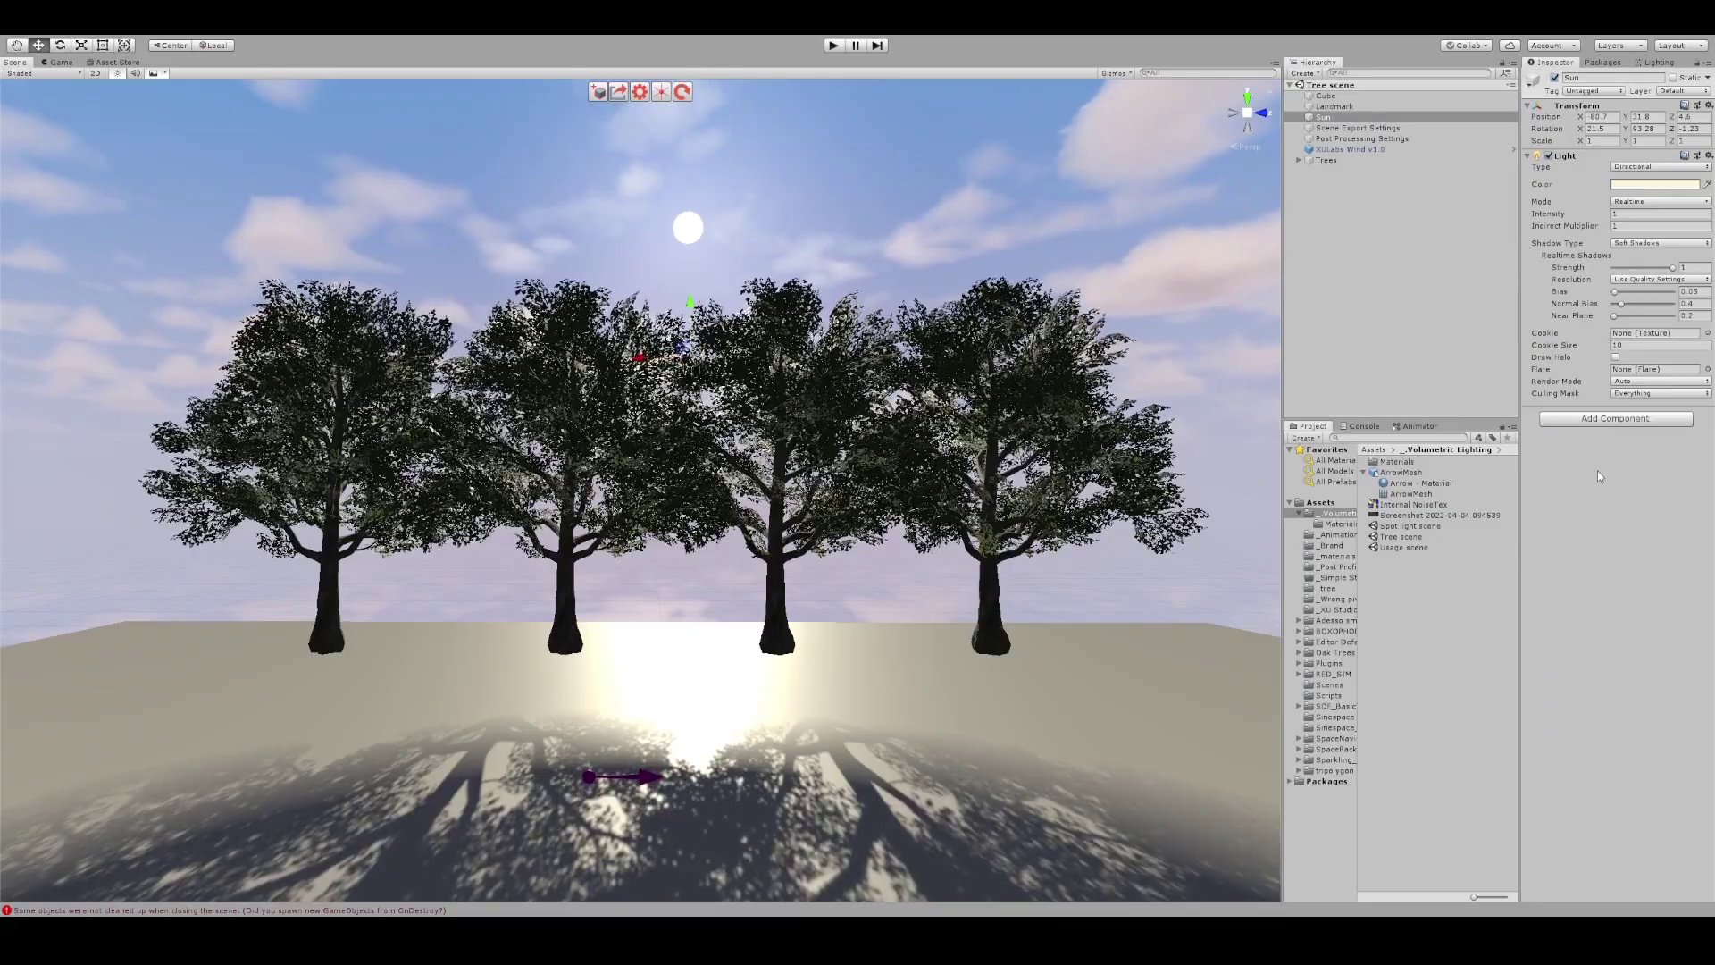
pyautogui.click(1598, 470)
pyautogui.moveTo(1519, 351); pyautogui.dragTo(1492, 351)
pyautogui.moveTo(1285, 346); pyautogui.dragTo(1205, 337)
# - Play the Tree scene with the sun behind the trees and widen the inspector so the Volumetric Light parameter names fit
pyautogui.moveTo(902, 556); pyautogui.dragTo(687, 667, button='right')
pyautogui.press('w')
pyautogui.press('s')
pyautogui.press('w')
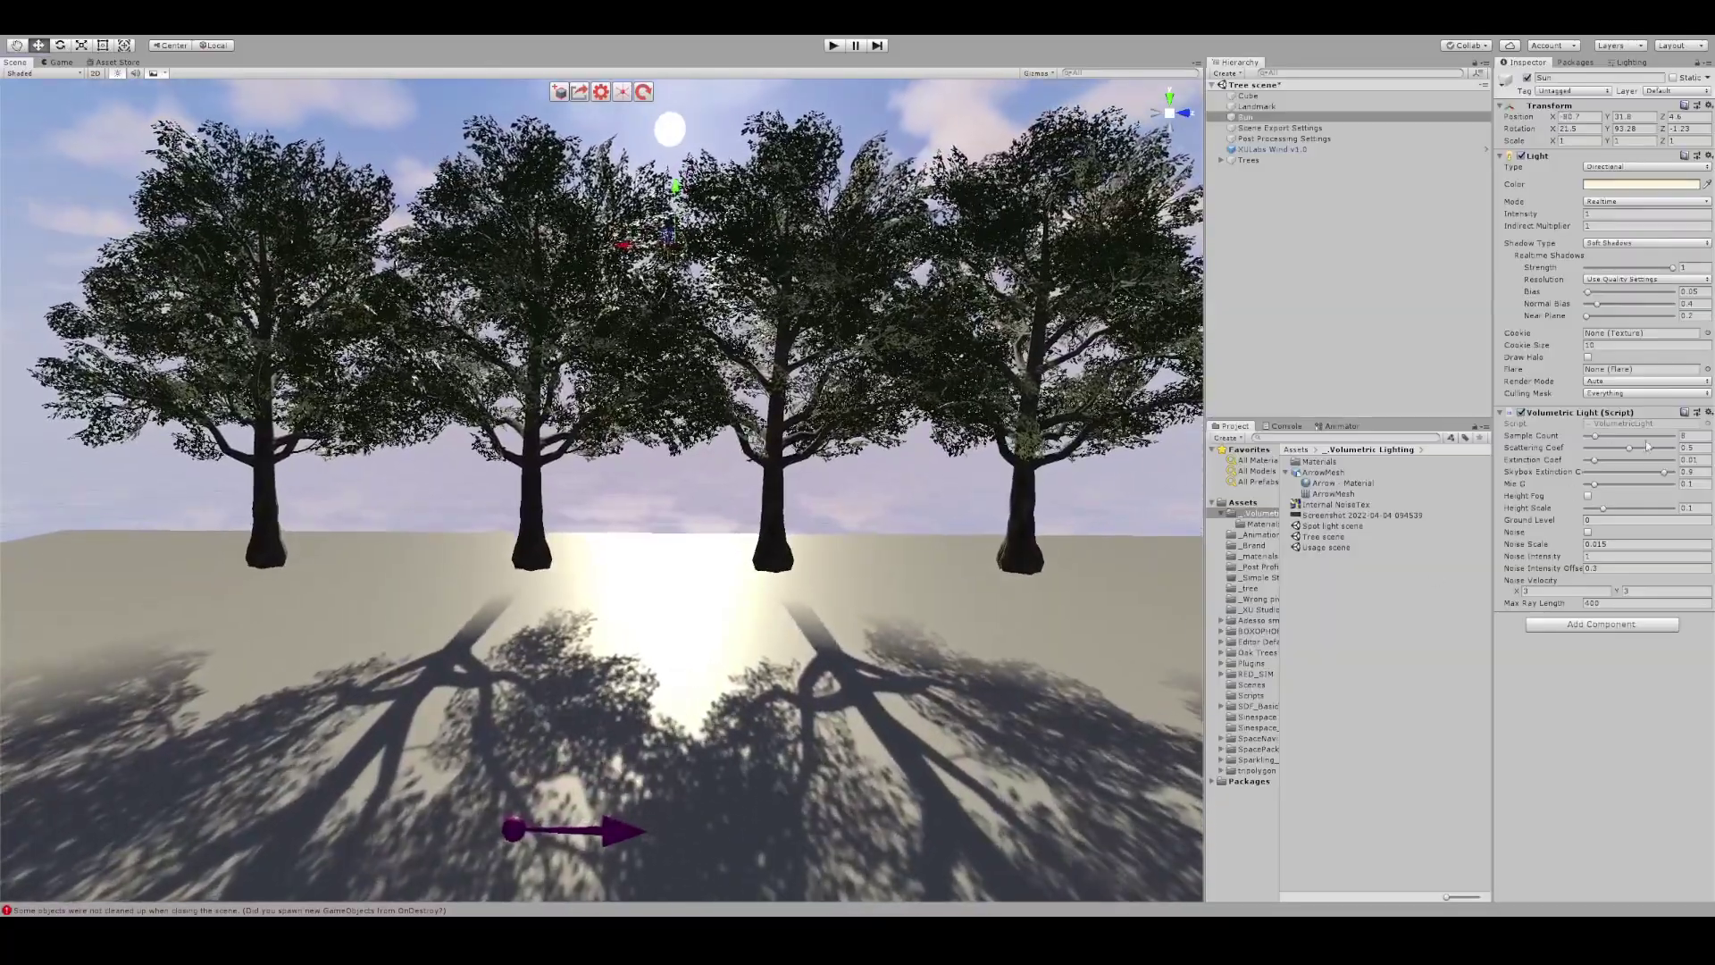
pyautogui.moveTo(774, 718); pyautogui.dragTo(790, 678, button='right')
pyautogui.press('s')
pyautogui.press('w')
pyautogui.press('s')
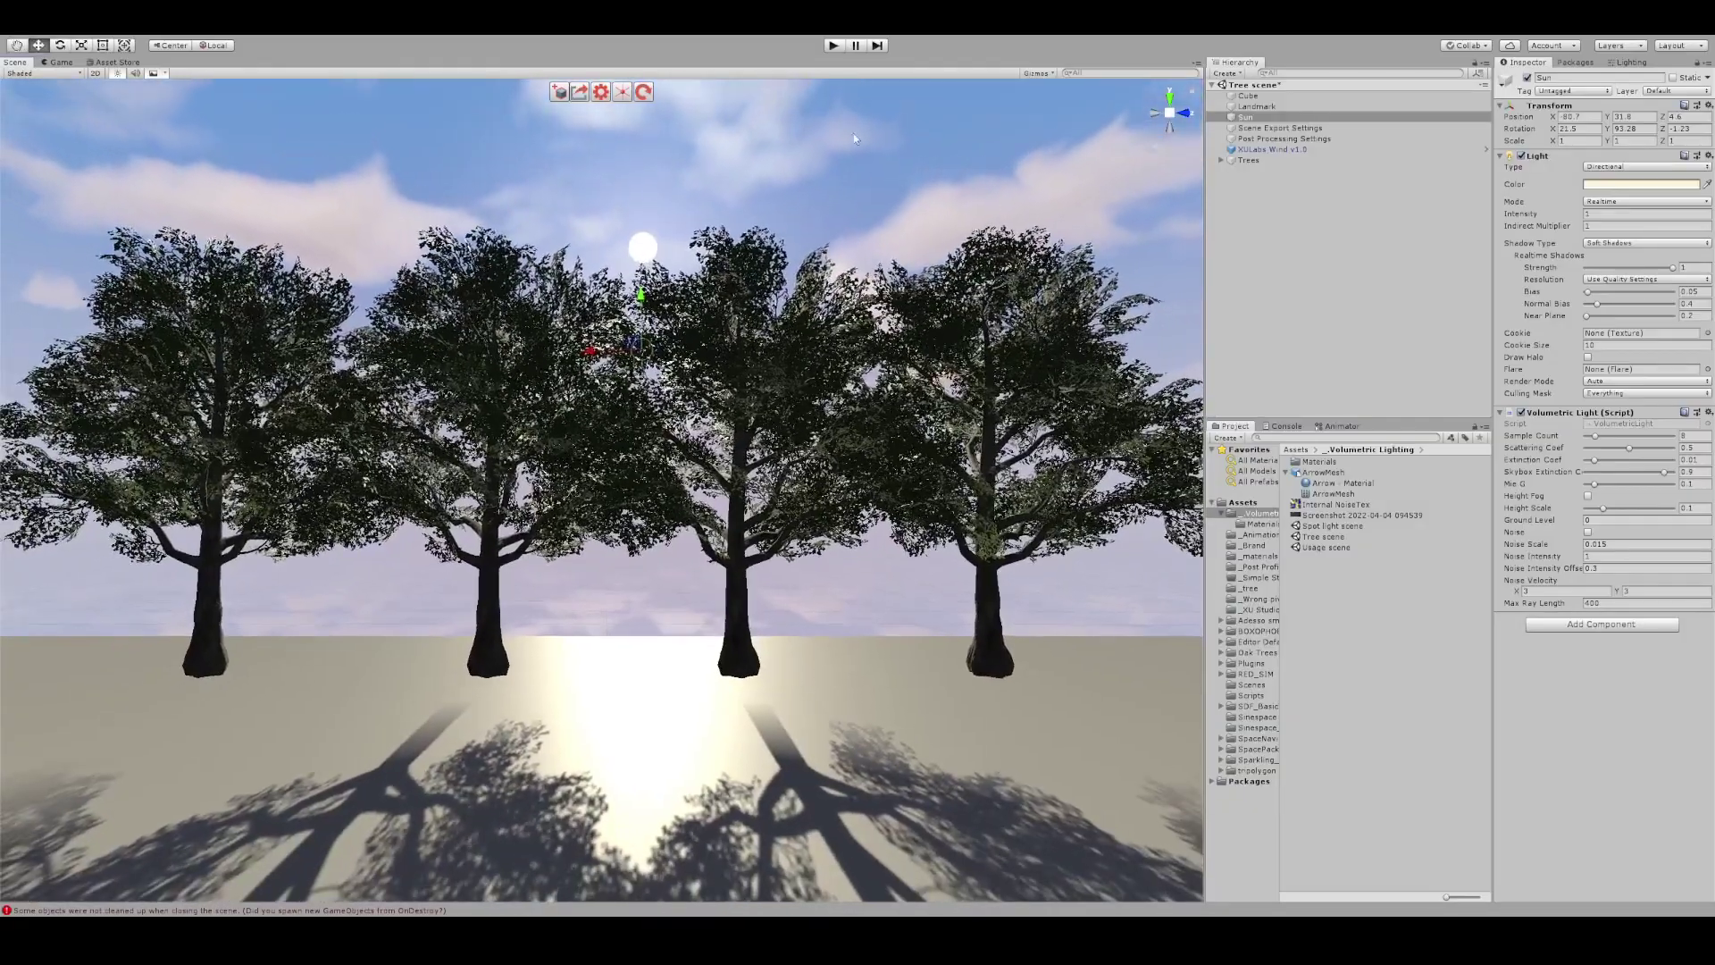
pyautogui.click(832, 45)
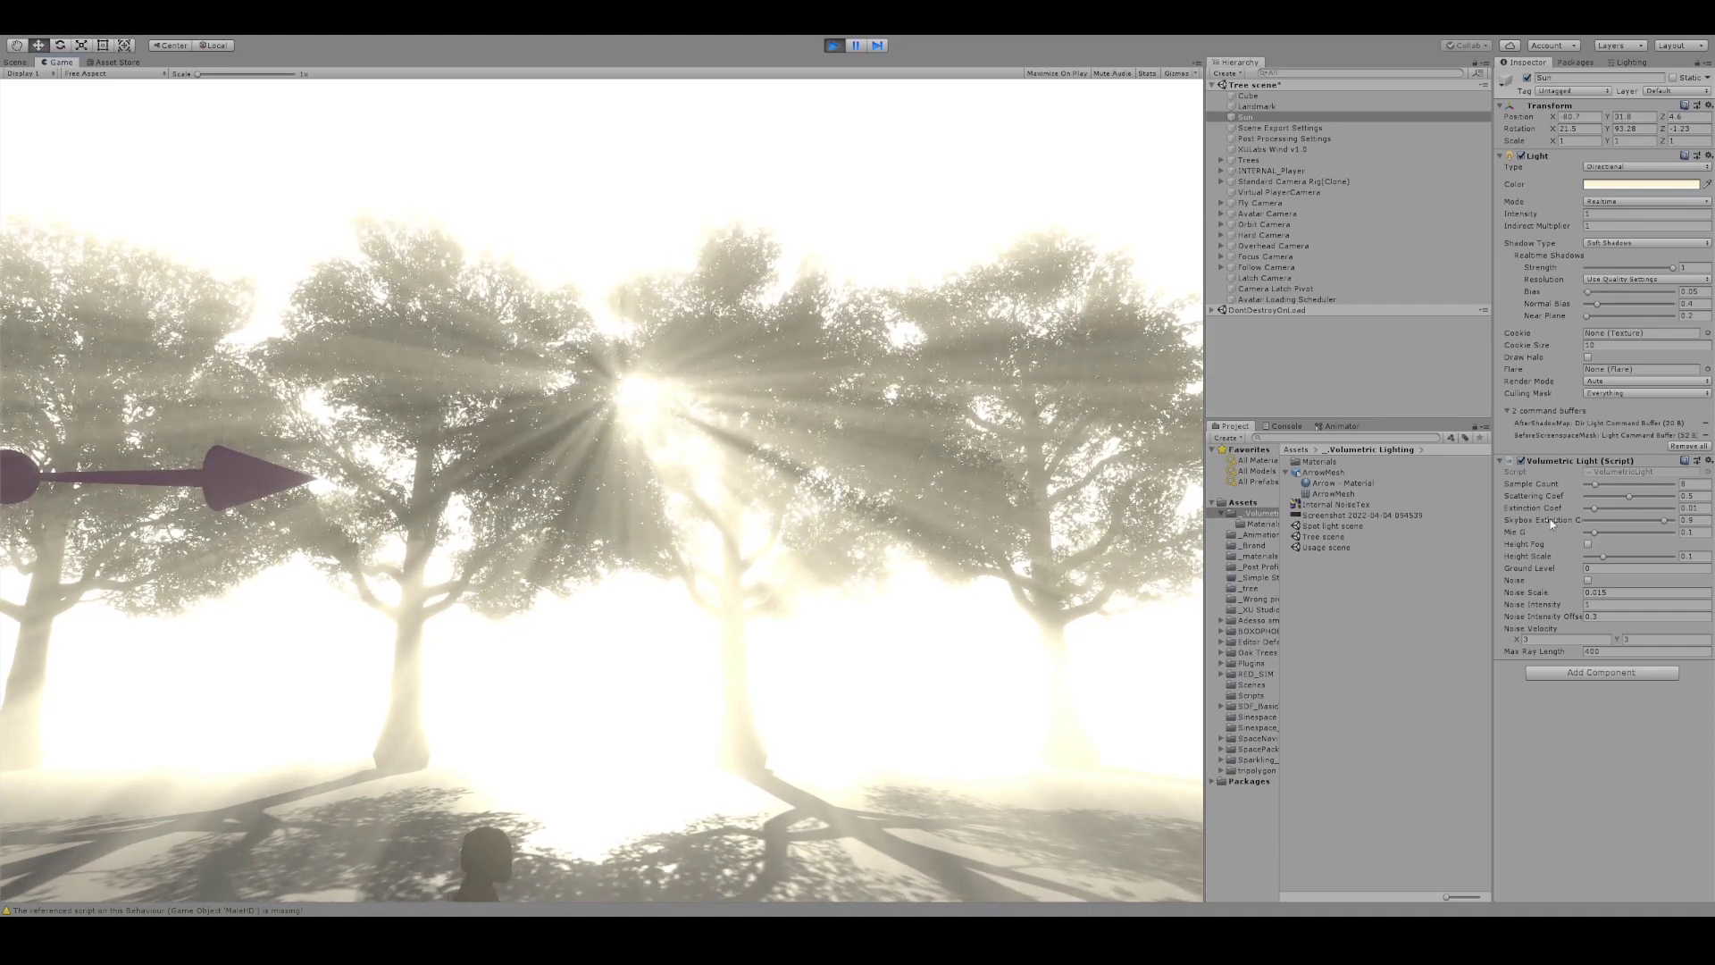
pyautogui.moveTo(1495, 495); pyautogui.dragTo(1447, 498)
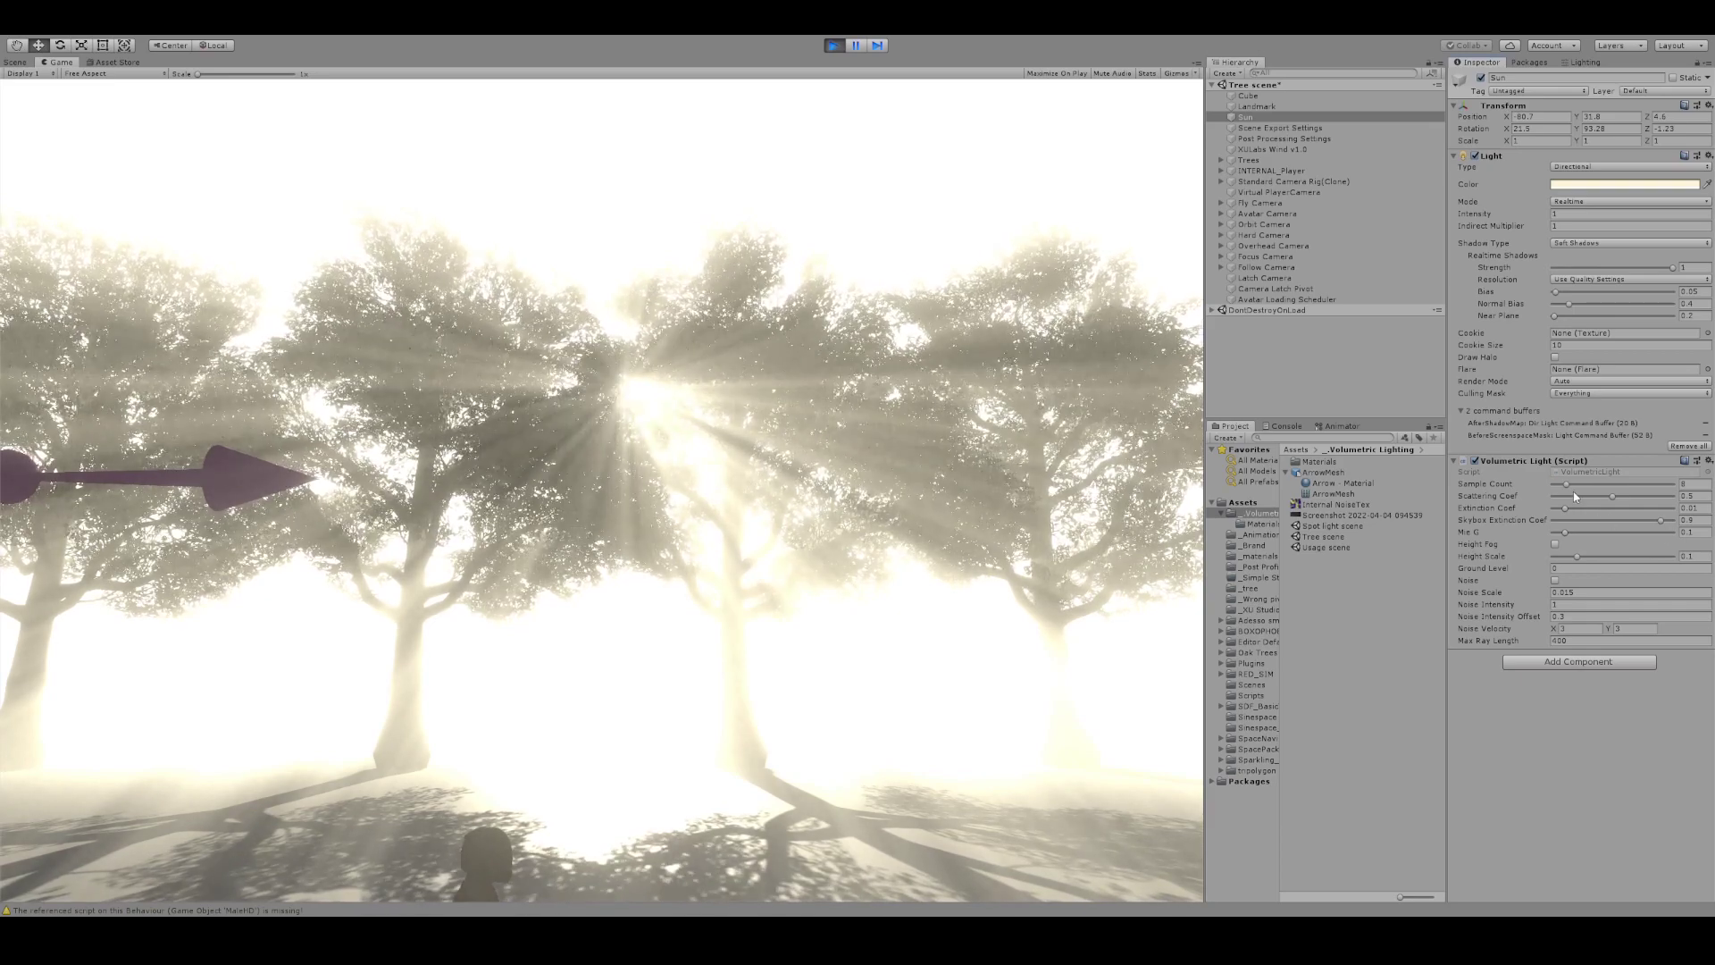
# - Try lower and higher Sample Count values on the Sun's Volumetric Light and return the count to 8
pyautogui.moveTo(1570, 489); pyautogui.dragTo(1523, 487)
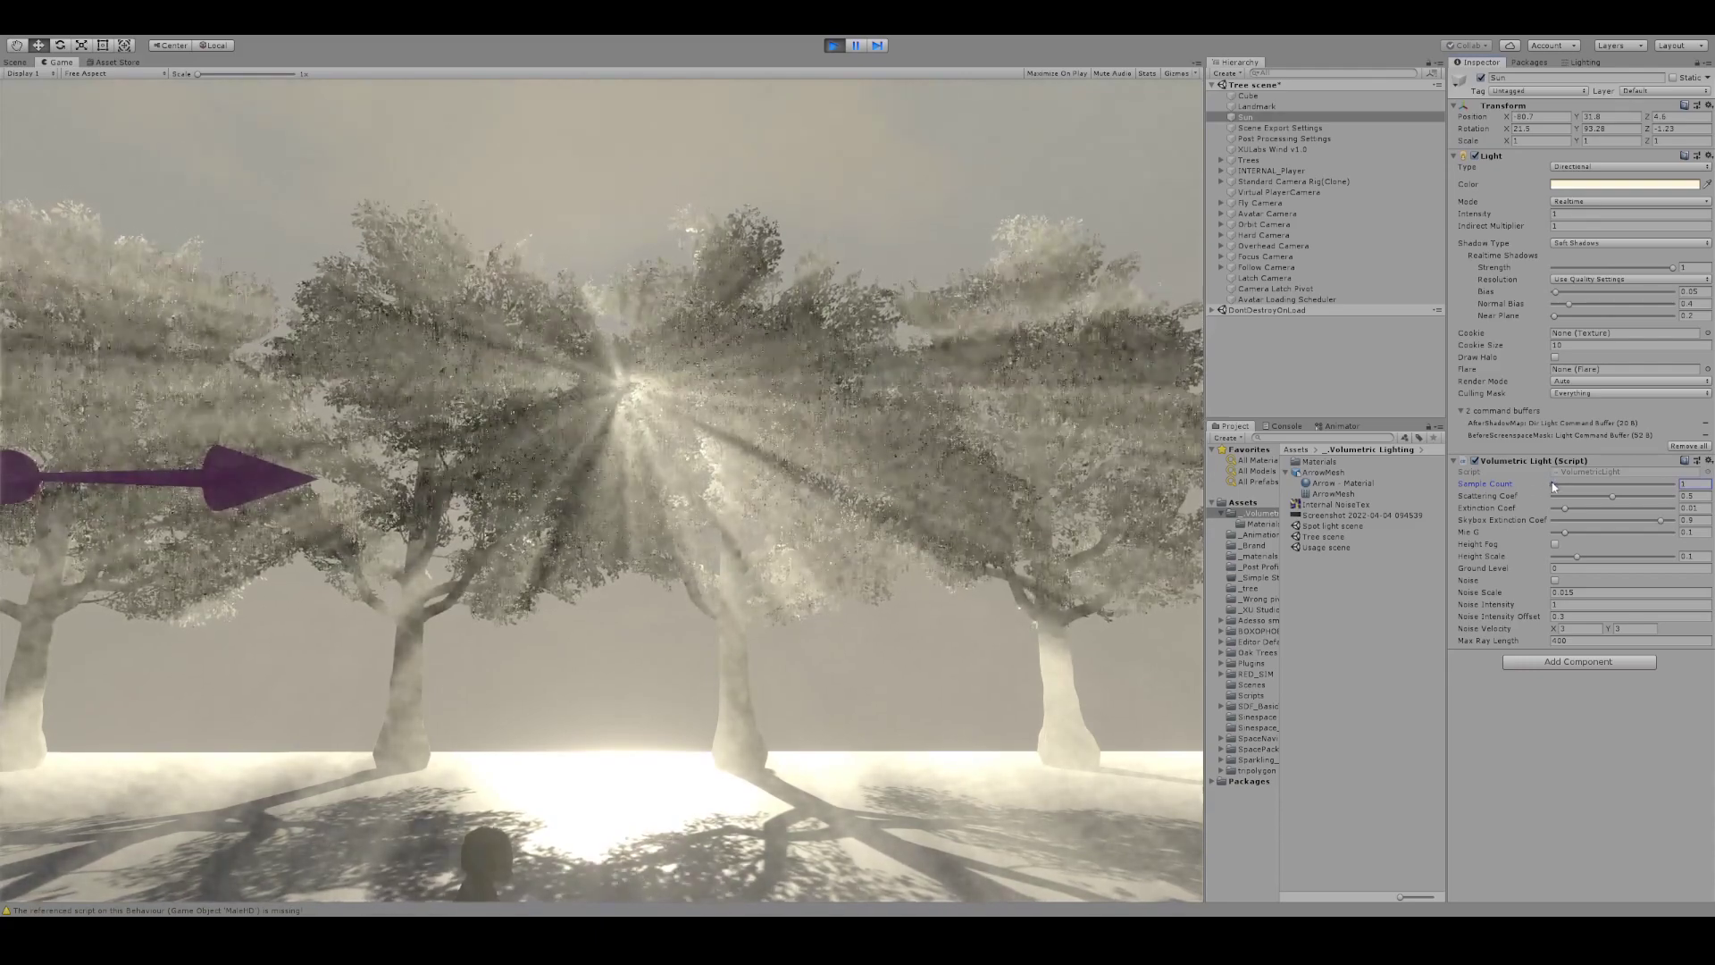
pyautogui.moveTo(1524, 486); pyautogui.dragTo(1578, 483)
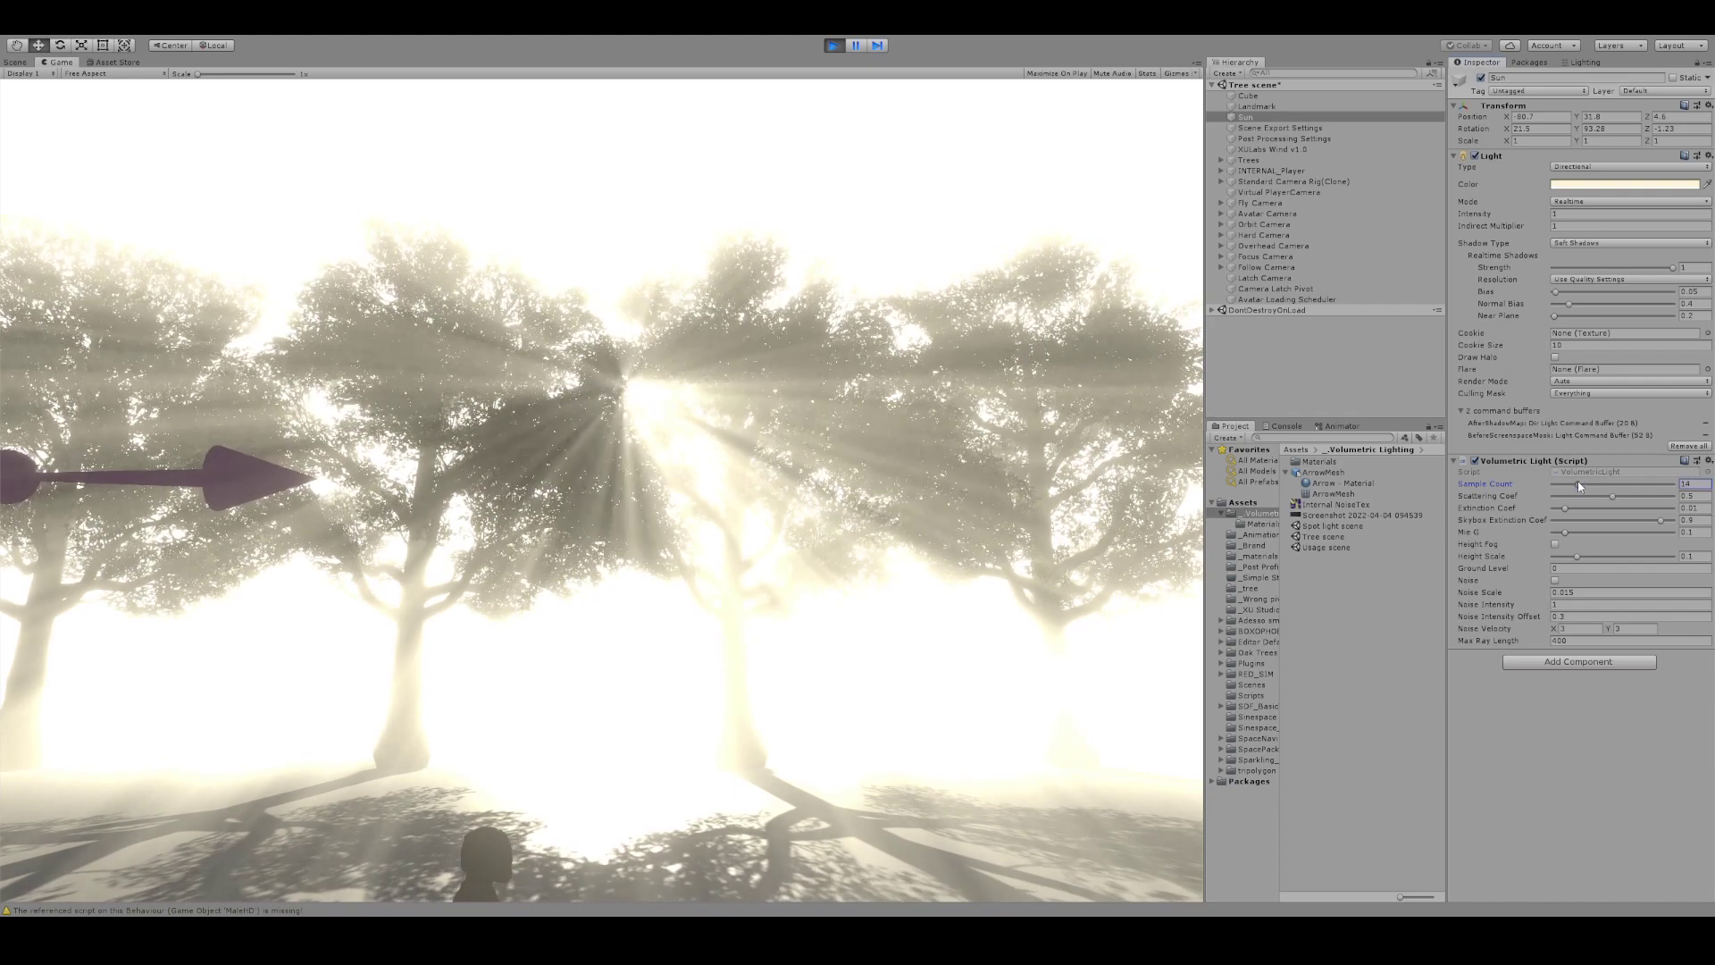
pyautogui.moveTo(1580, 485); pyautogui.dragTo(1571, 489)
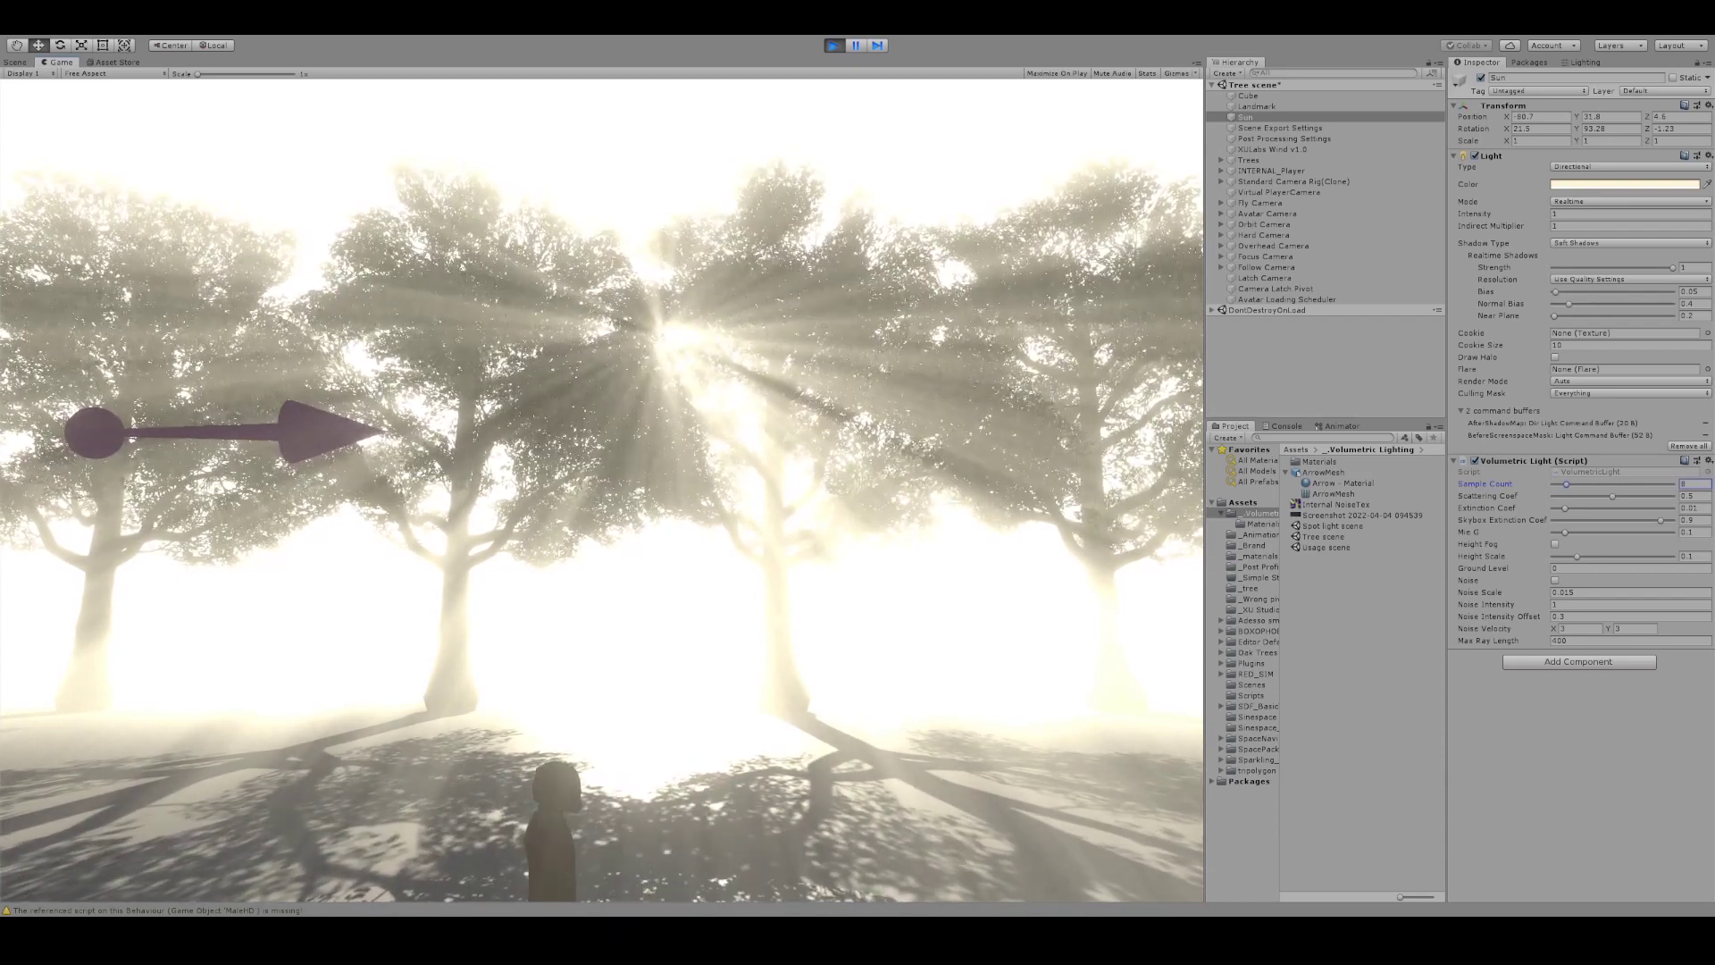
# - Reduce the Scattering Coef of the Sun's Volumetric Light to 0.142
pyautogui.moveTo(1615, 503); pyautogui.dragTo(1573, 501)
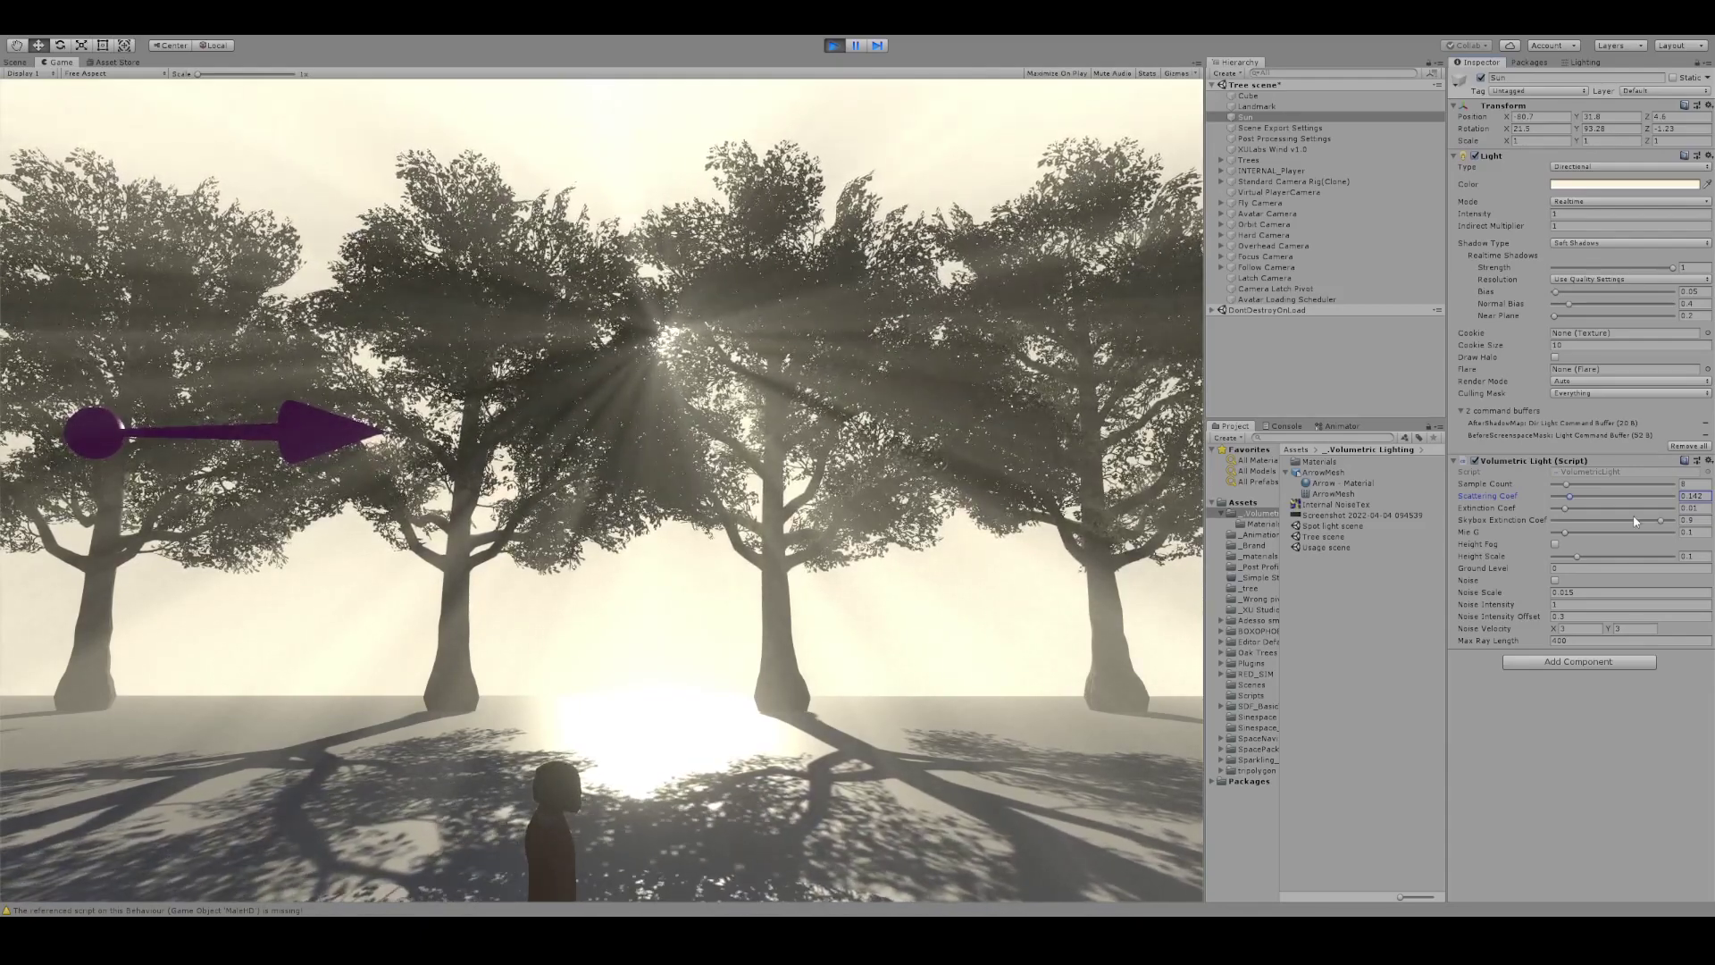
# - Raise the Extinction Coef of the Sun's Volumetric Light to 0.1 and lower its Skybox Extinction Coef to 0.045
pyautogui.moveTo(1565, 508); pyautogui.dragTo(1704, 518)
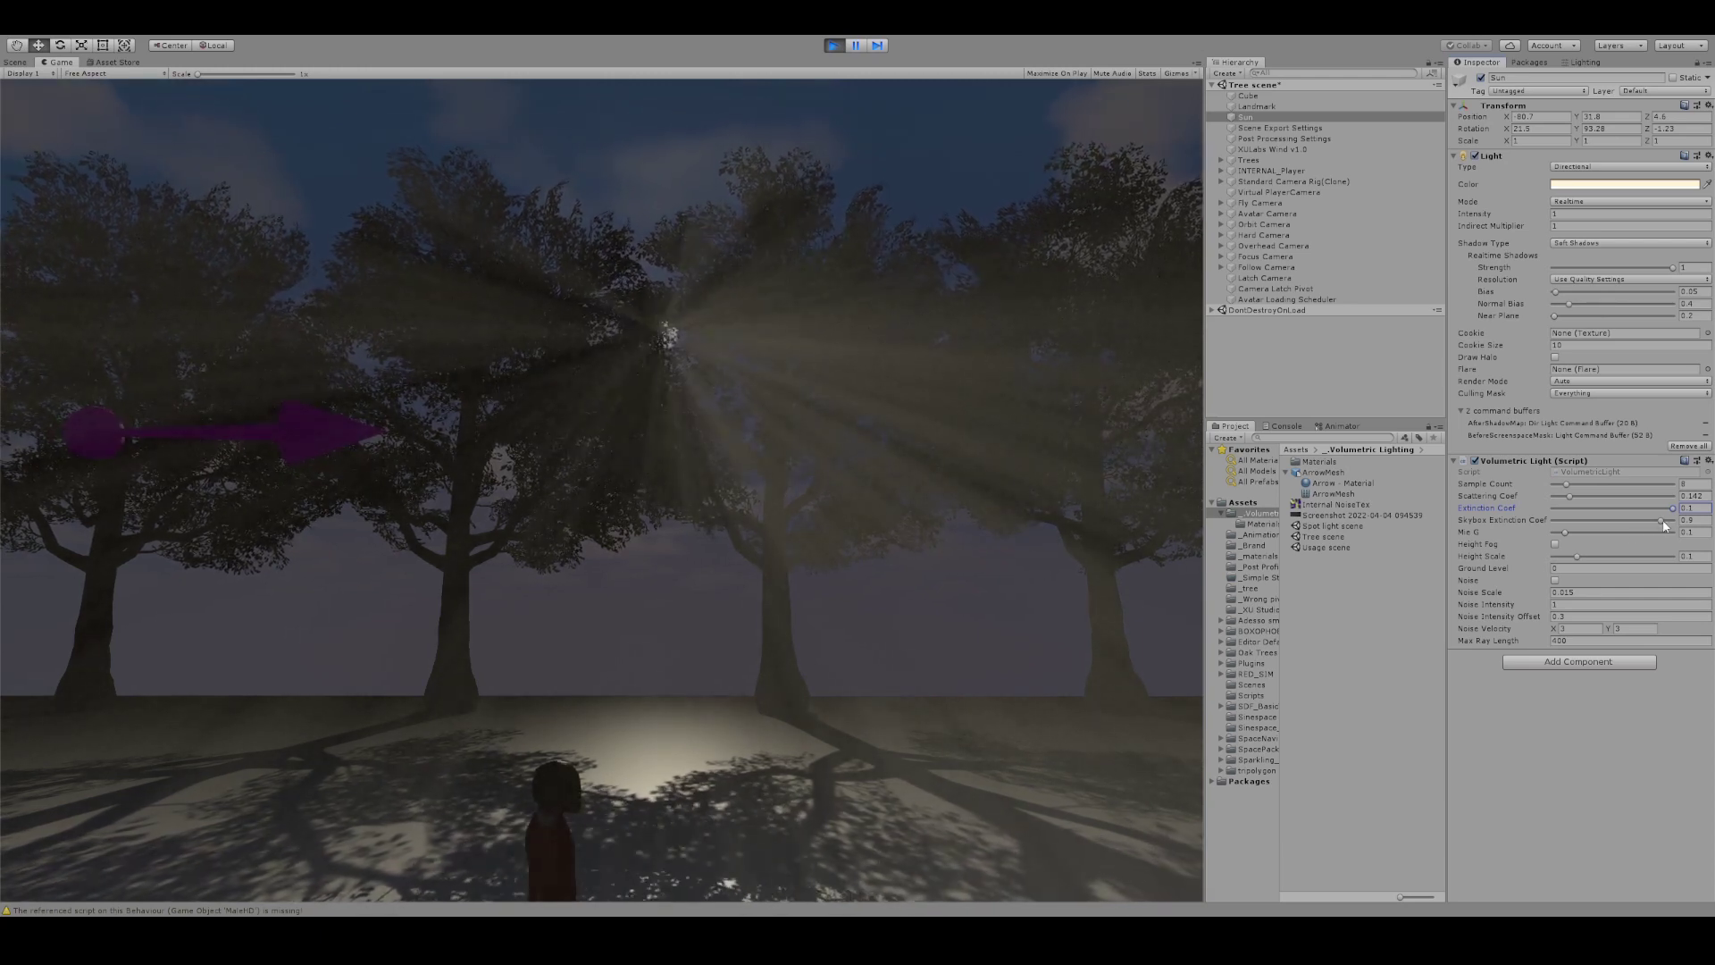
pyautogui.moveTo(1024, 583)
pyautogui.mouseDown(button='right')
pyautogui.moveTo(1111, 526)
pyautogui.moveTo(1016, 448)
pyautogui.moveTo(801, 470)
pyautogui.moveTo(881, 559)
pyautogui.moveTo(1166, 564)
pyautogui.moveTo(1160, 538)
pyautogui.moveTo(1076, 501)
pyautogui.moveTo(954, 485)
pyautogui.moveTo(876, 485)
pyautogui.moveTo(835, 517)
pyautogui.moveTo(858, 559)
pyautogui.moveTo(1091, 578)
pyautogui.moveTo(1006, 566)
pyautogui.moveTo(1033, 525)
pyautogui.moveTo(1075, 513)
pyautogui.moveTo(1087, 555)
pyautogui.moveTo(1045, 569)
pyautogui.moveTo(1022, 544)
pyautogui.moveTo(819, 528)
pyautogui.moveTo(1002, 558)
pyautogui.mouseUp(button='right')
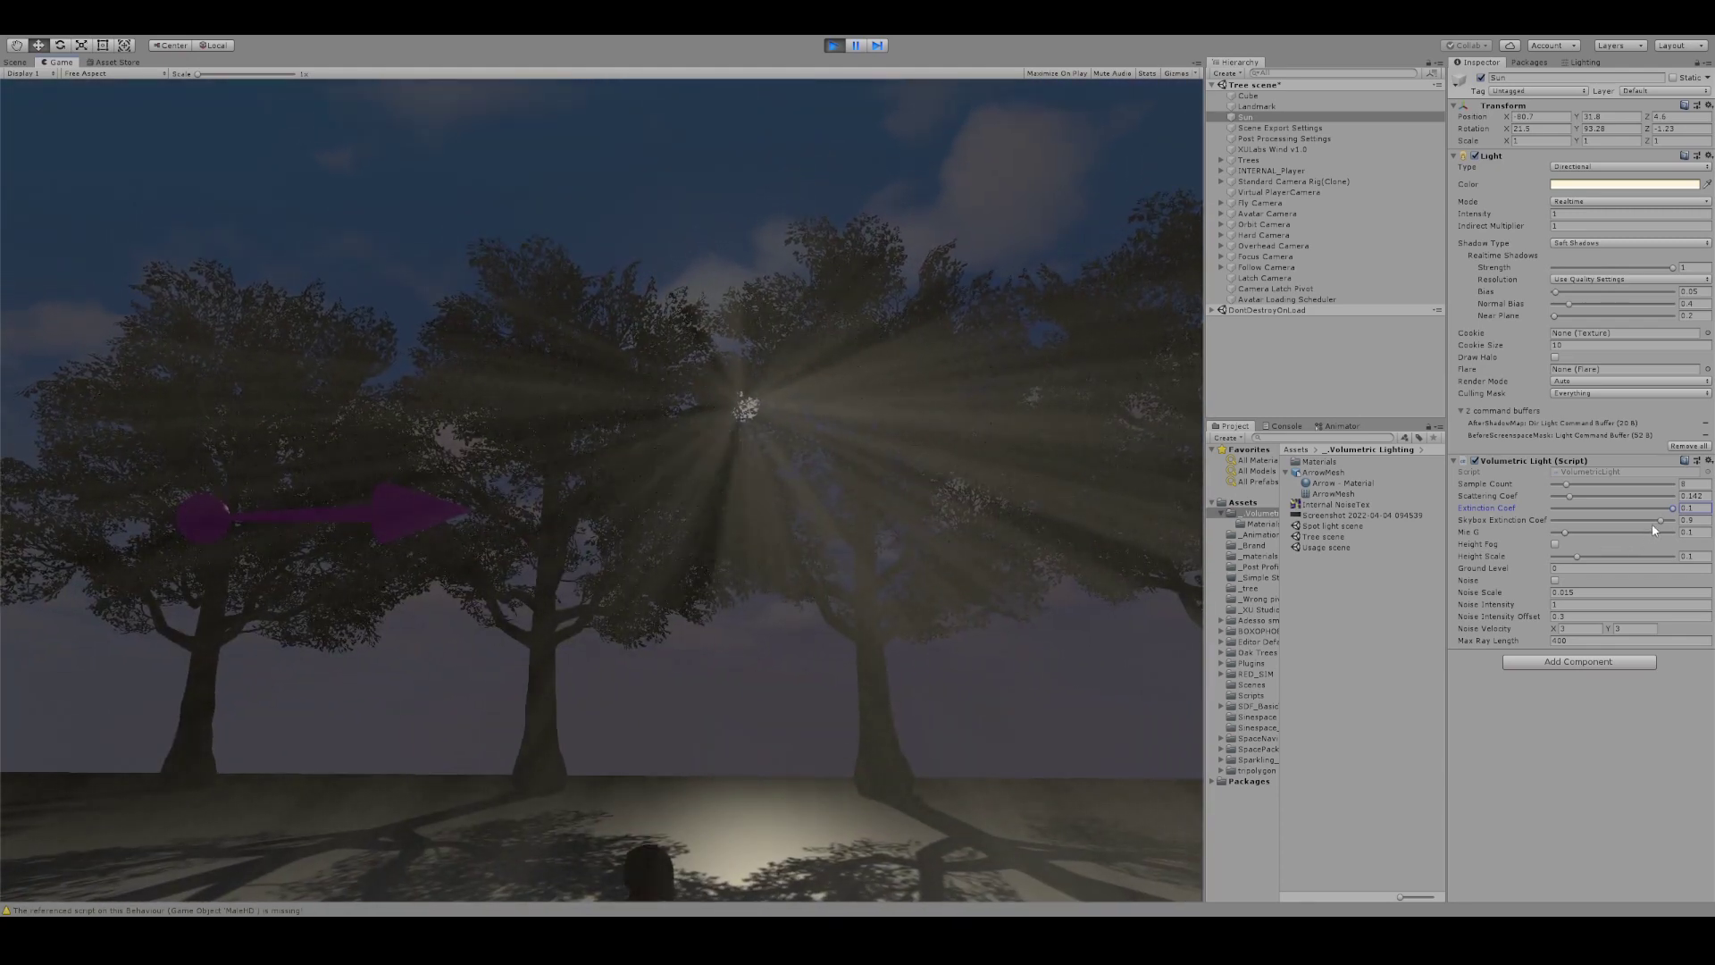
pyautogui.moveTo(1664, 521); pyautogui.dragTo(1562, 529)
pyautogui.moveTo(1016, 618)
pyautogui.mouseDown(button='right')
pyautogui.moveTo(1056, 601)
pyautogui.moveTo(1021, 642)
pyautogui.moveTo(1031, 616)
pyautogui.mouseUp(button='right')
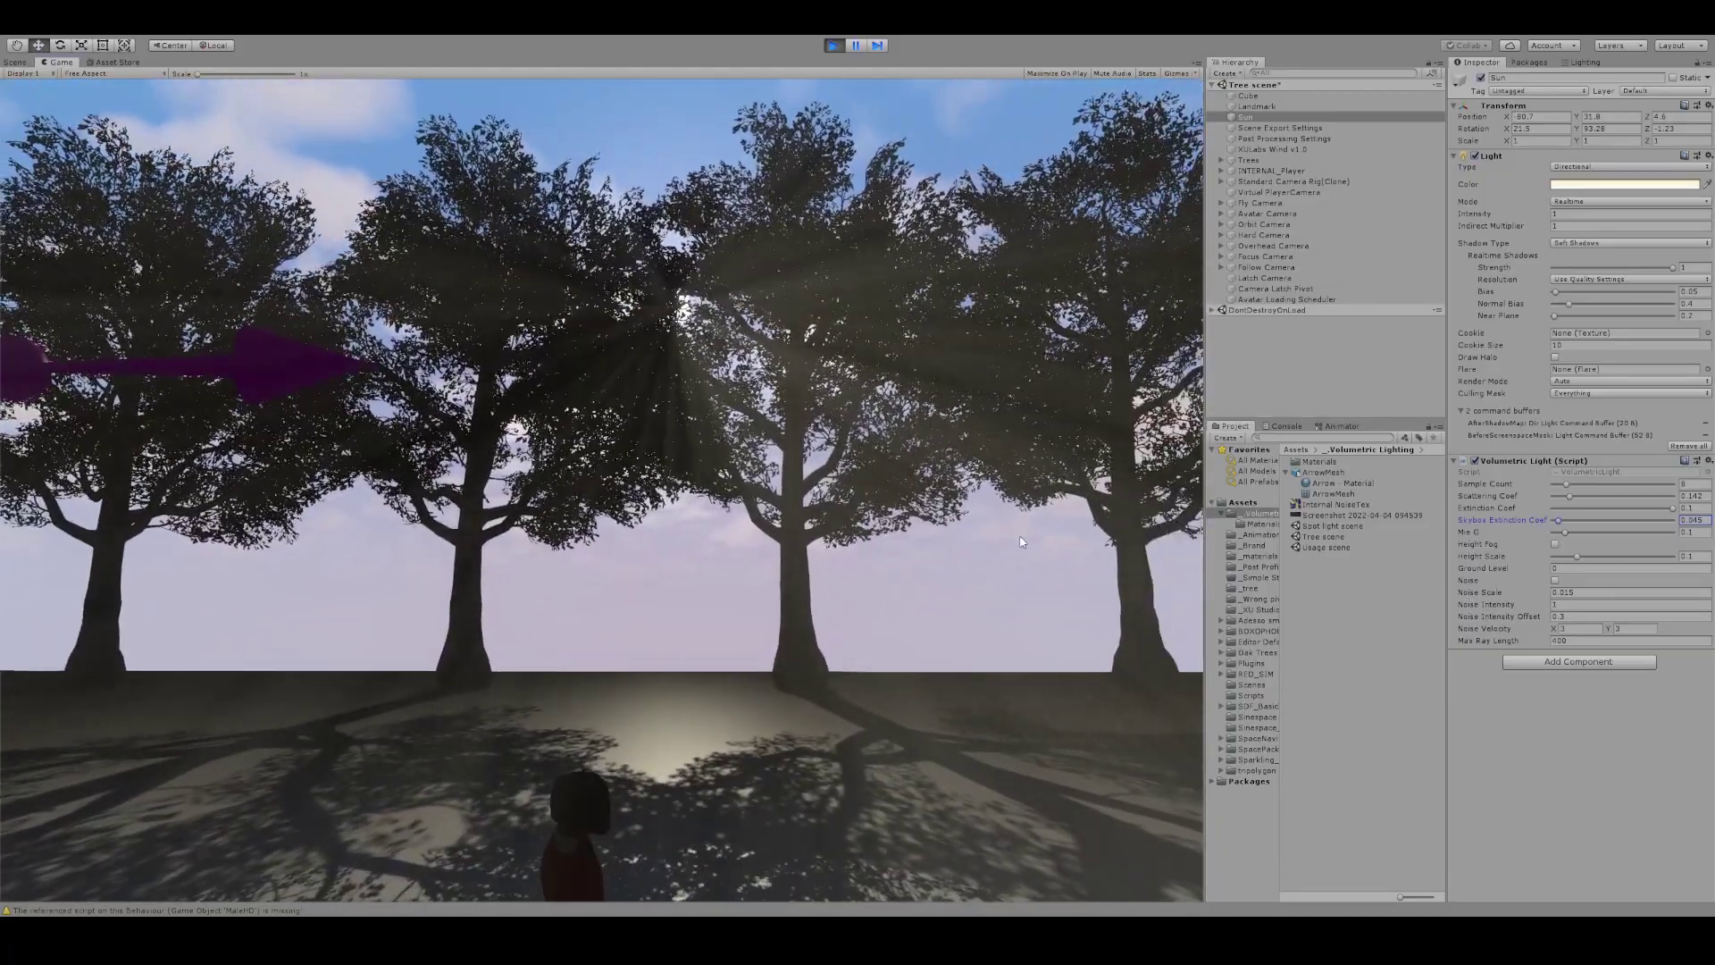
# - View the whole row of trees from farther back in the playing Tree scene and stop play mode
pyautogui.moveTo(979, 622); pyautogui.dragTo(943, 603, button='right')
pyautogui.scroll(-5, 940, 631)
pyautogui.scroll(-2, 924, 599)
pyautogui.scroll(-2, 936, 615)
pyautogui.press('s')
pyautogui.press('w')
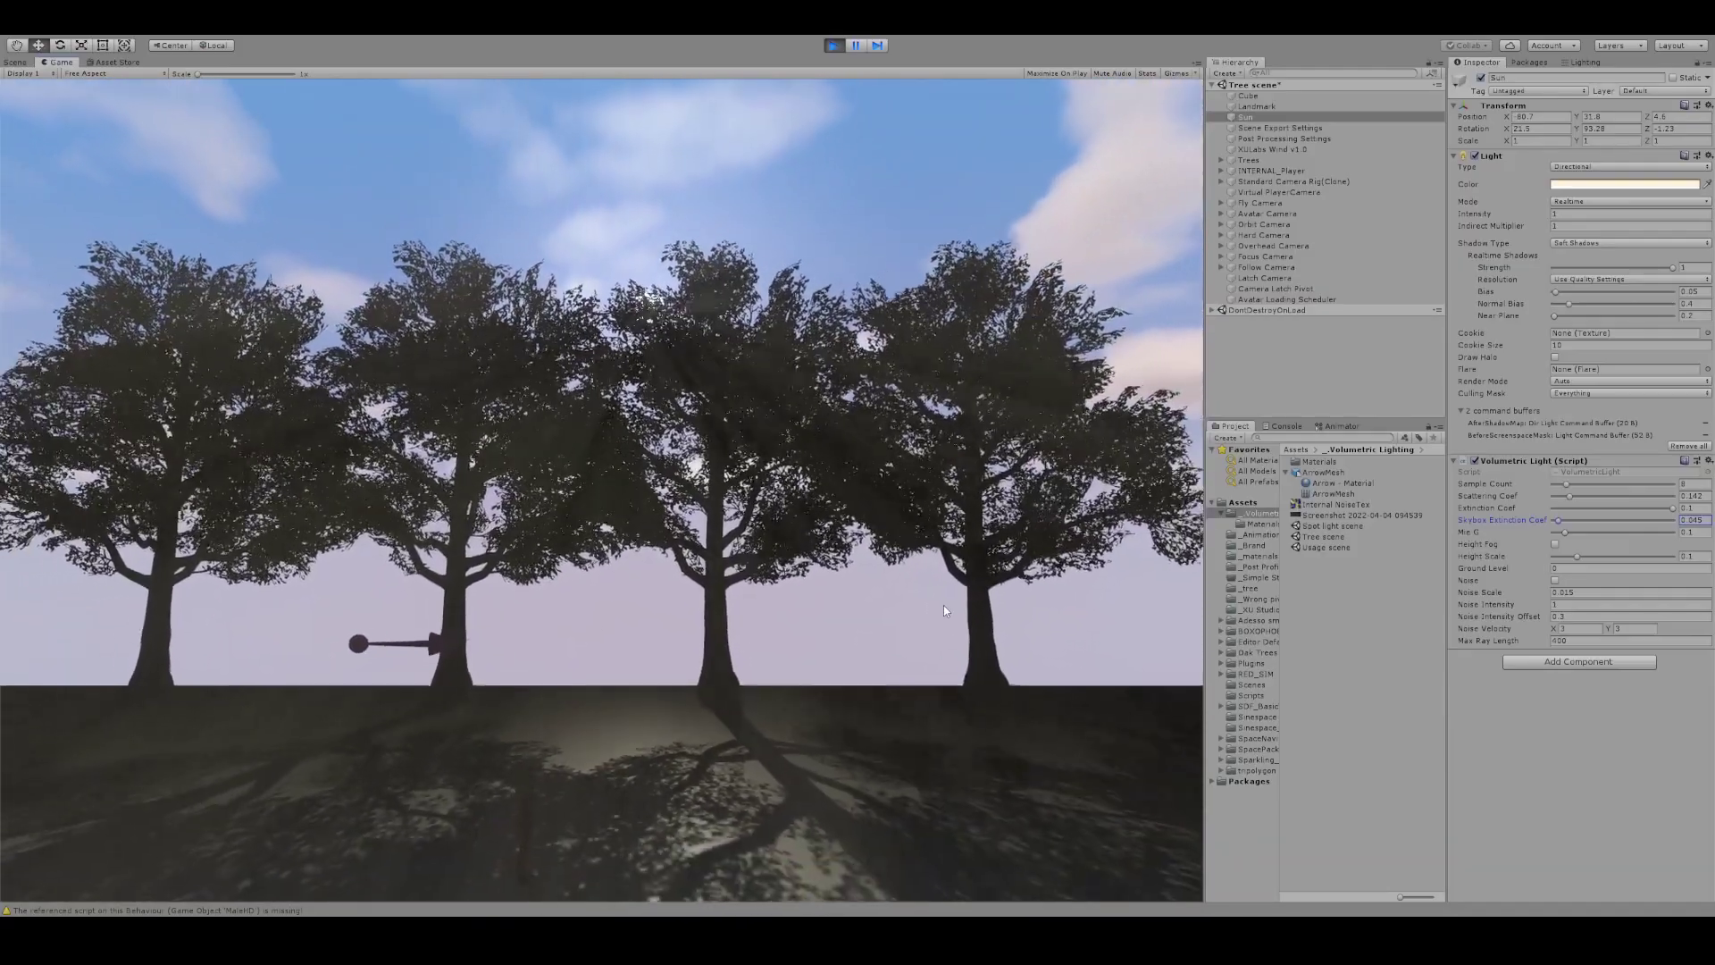
pyautogui.click(832, 46)
pyautogui.moveTo(834, 227); pyautogui.dragTo(808, 333, button='right')
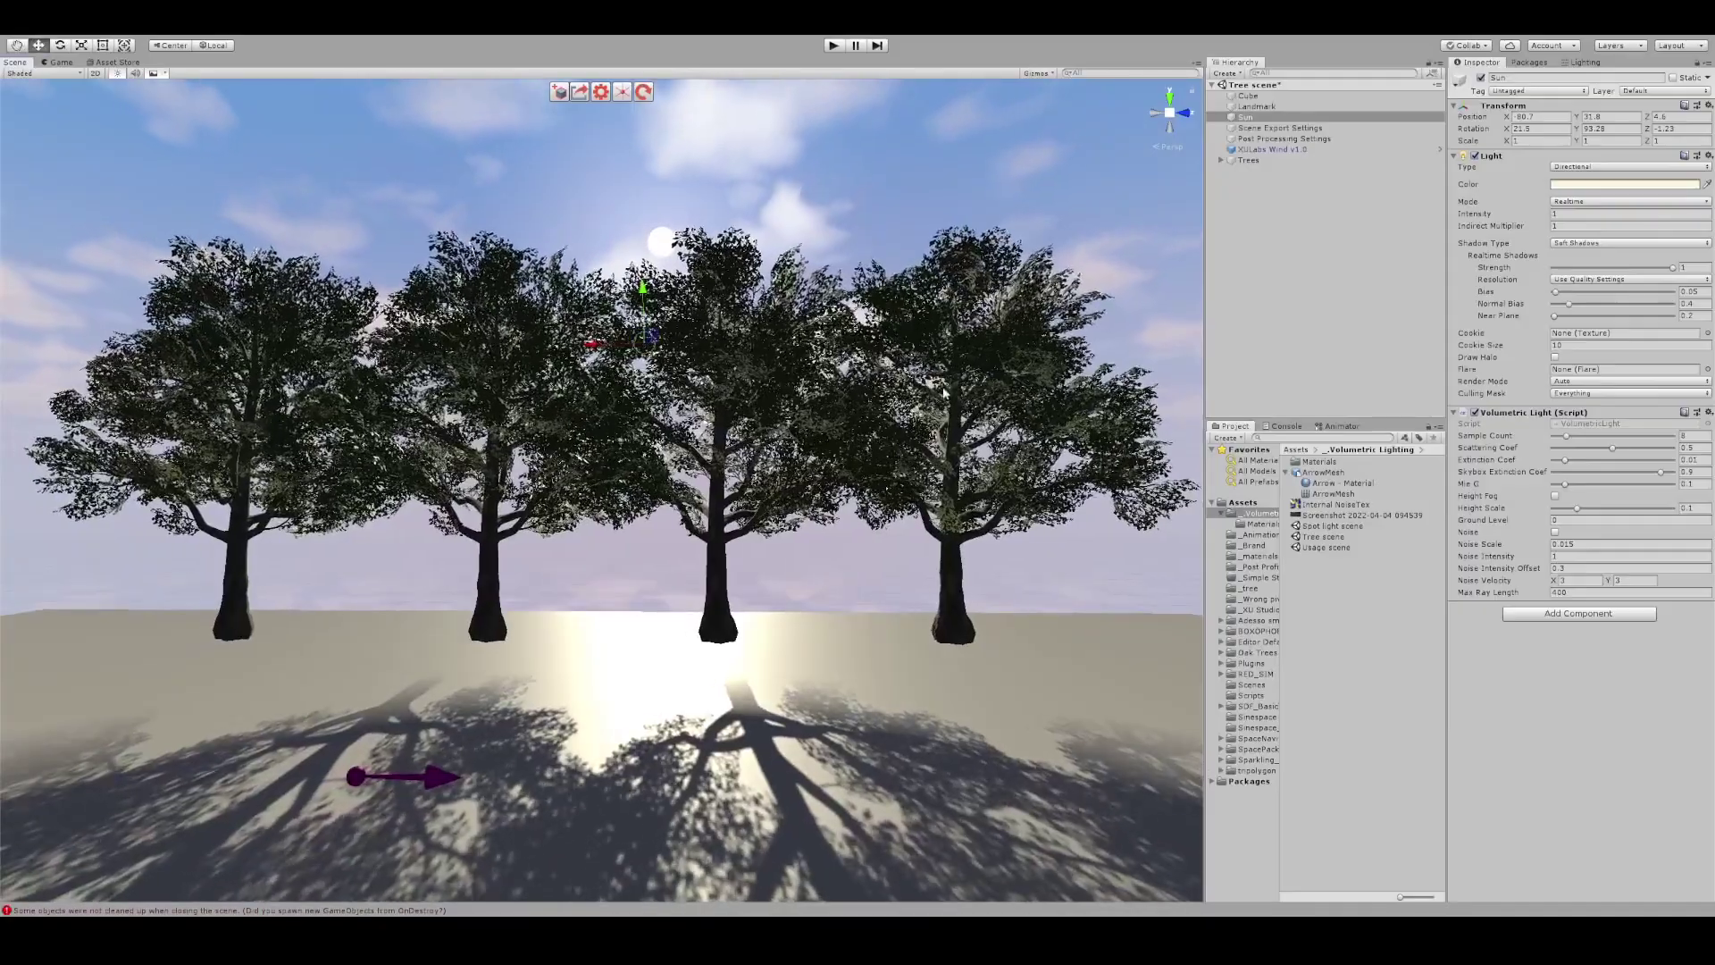
# - Open the Usage scene and show its Volumetric Light parameter notes in the Game view
pyautogui.click(1322, 546)
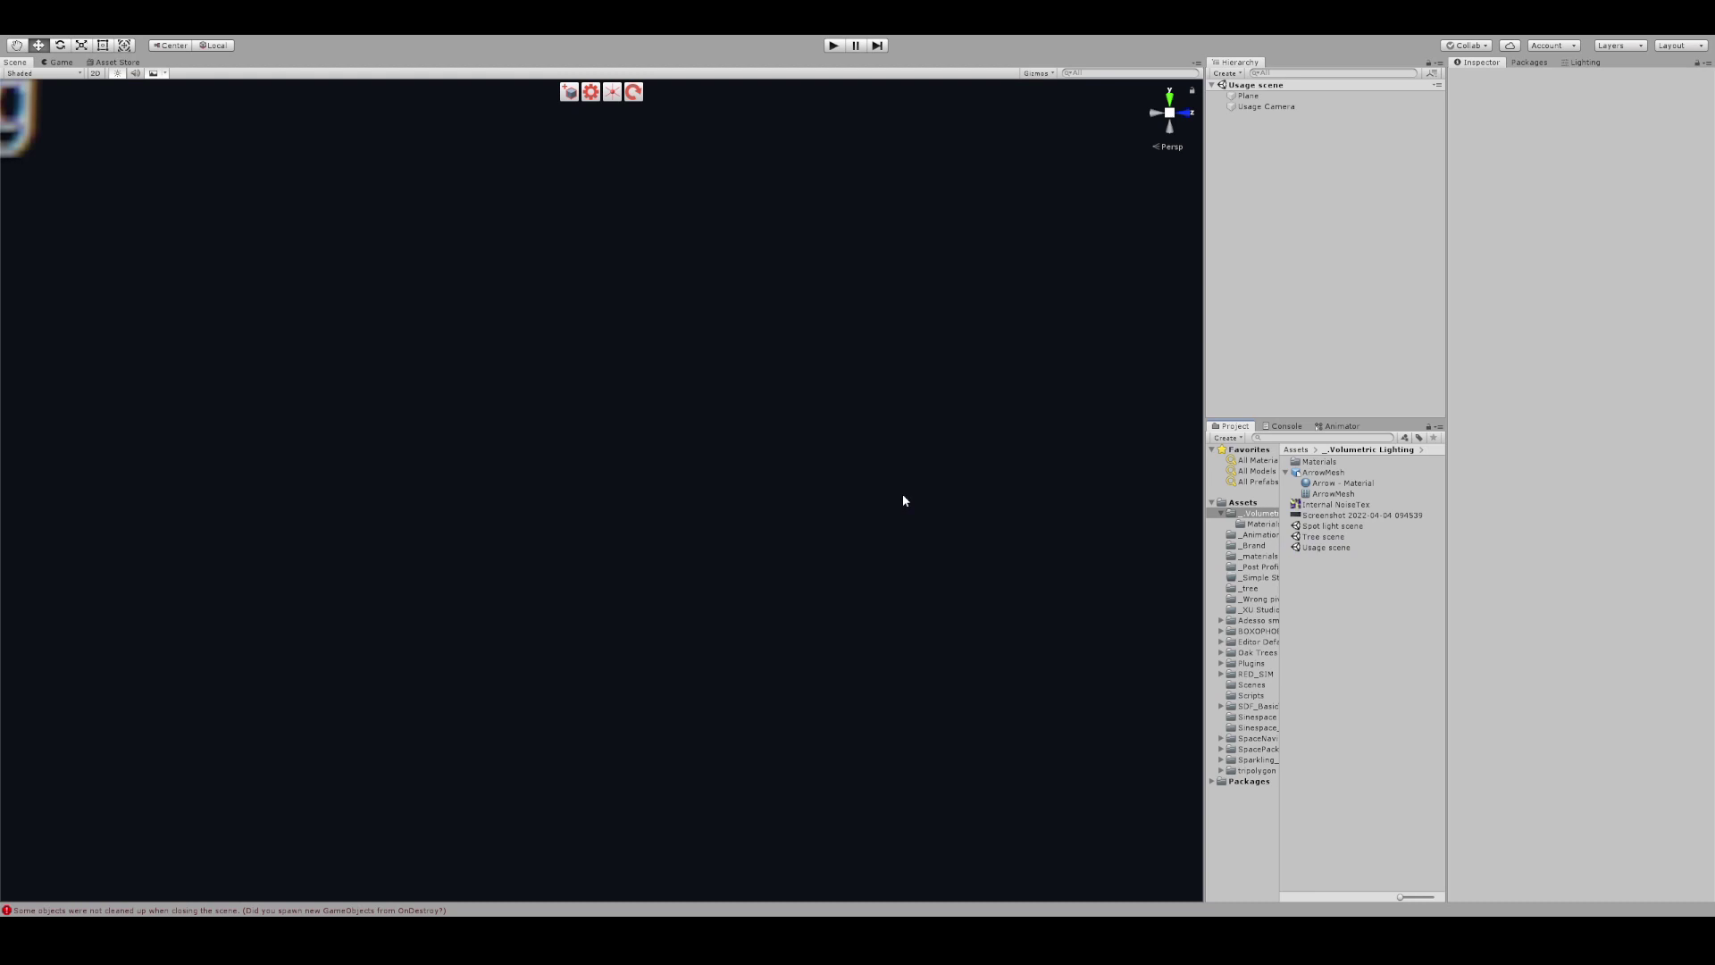
pyautogui.click(46, 64)
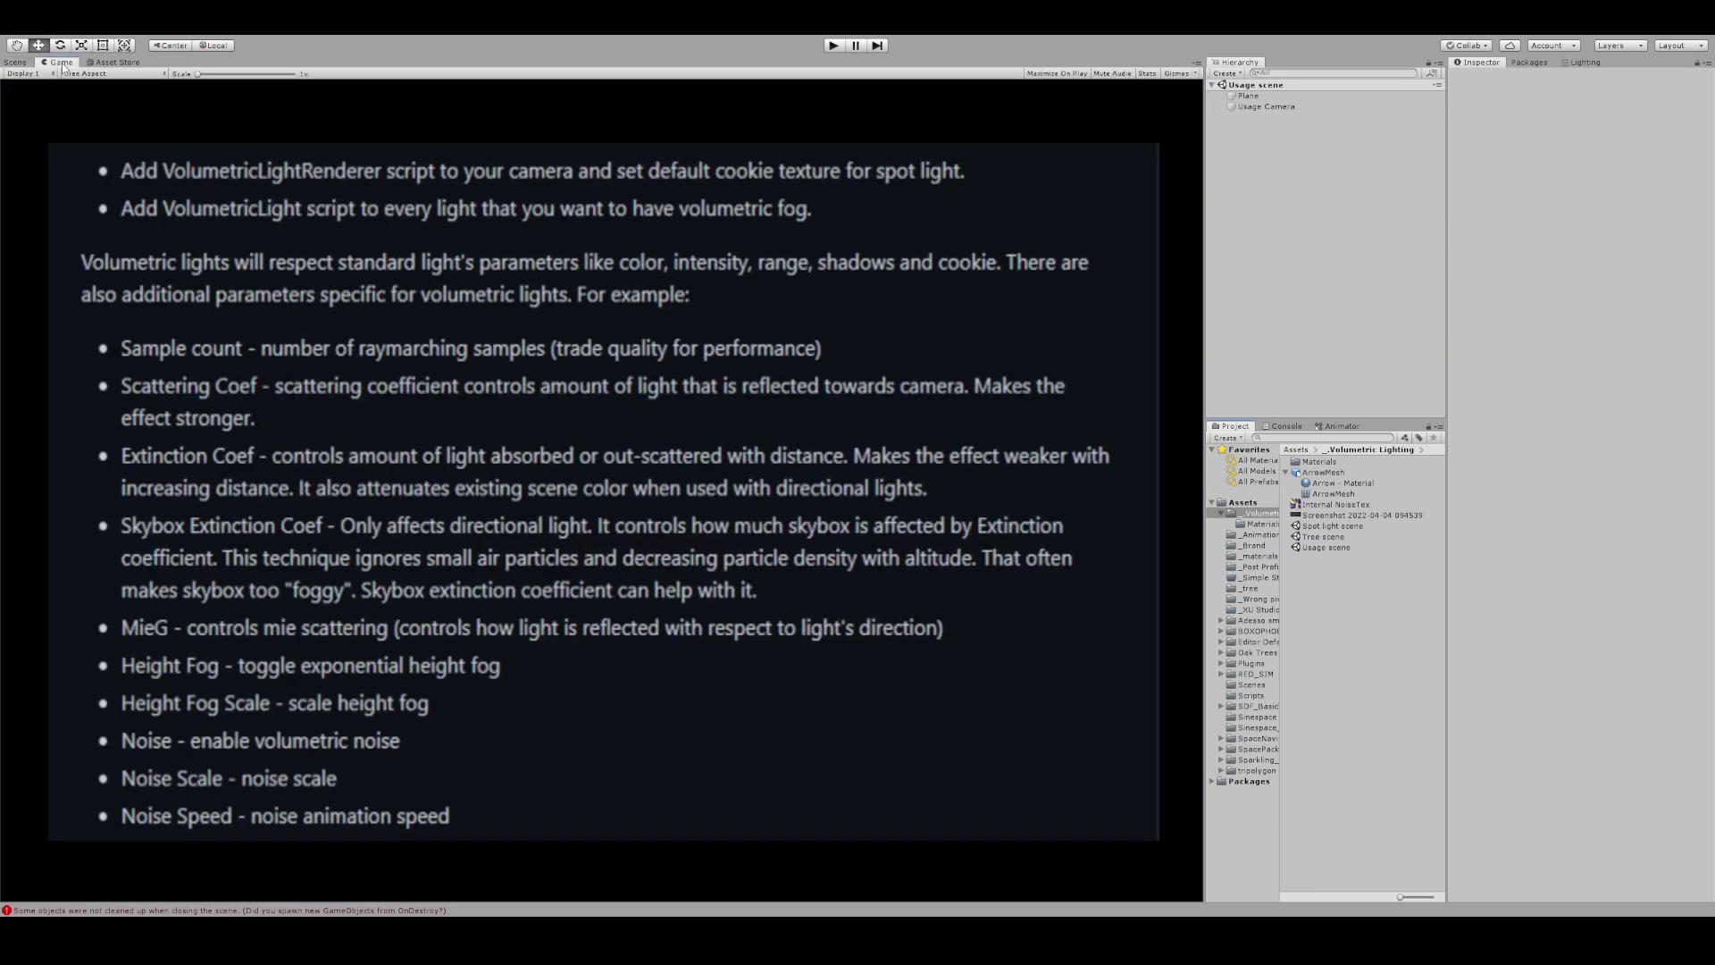